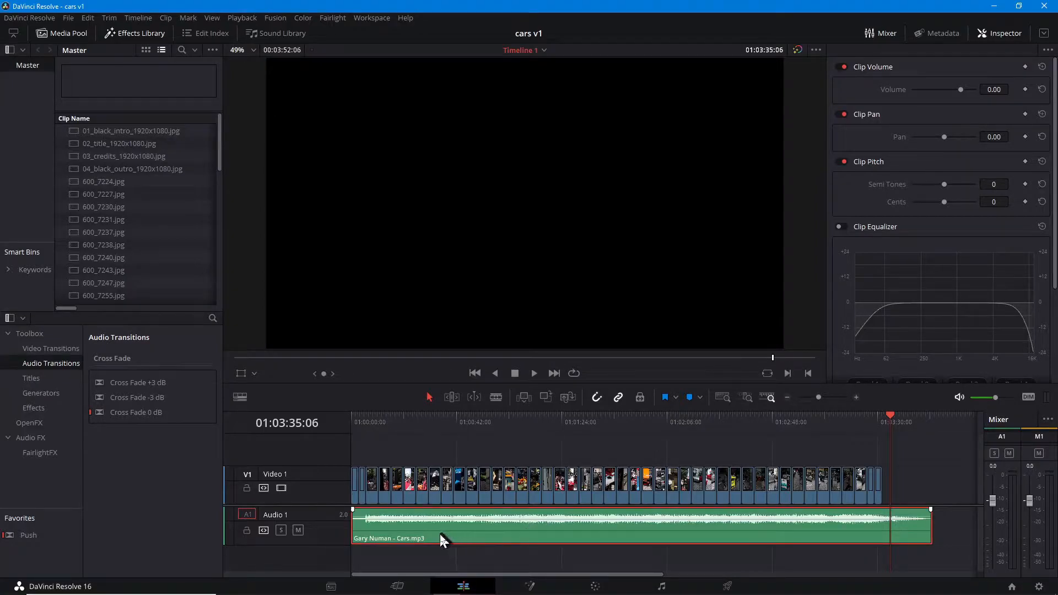
# Move the song clip on Audio 1 past the end of the slides so it starts at 01:03:35:06
pyautogui.moveTo(435, 535); pyautogui.dragTo(921, 541)
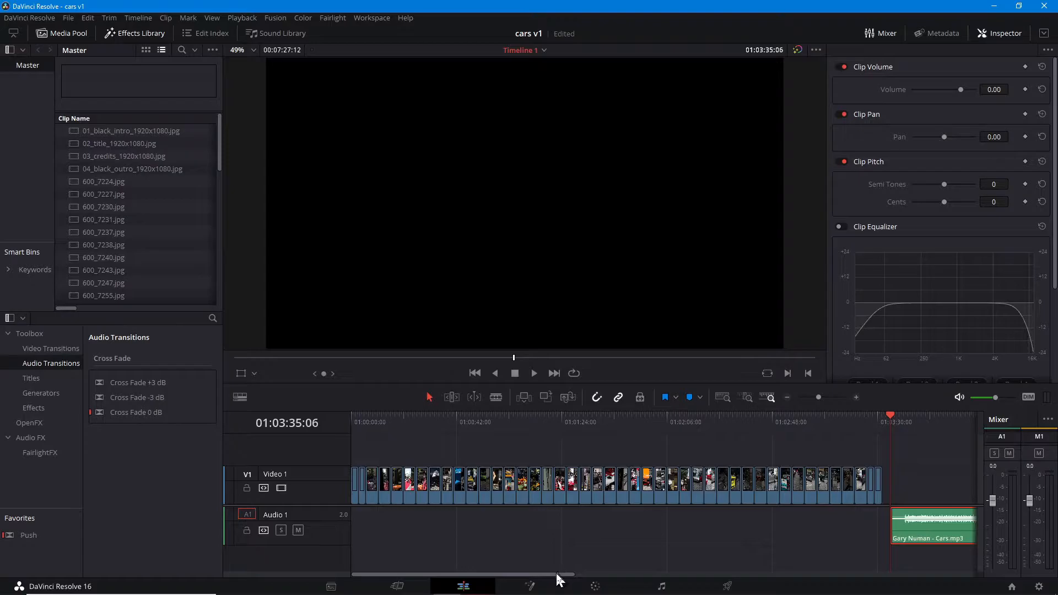
pyautogui.moveTo(557, 577); pyautogui.dragTo(710, 591)
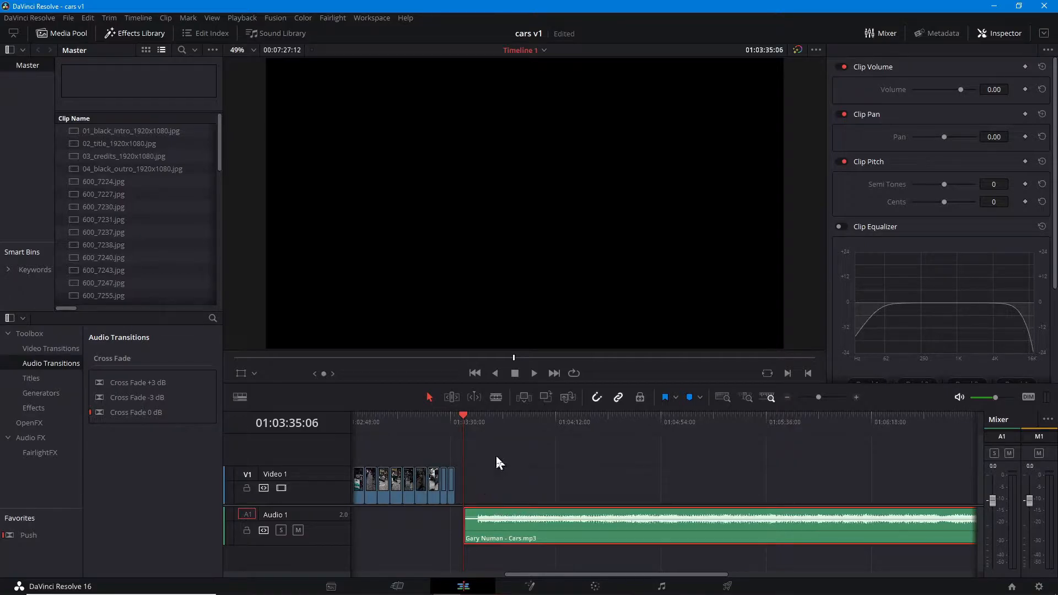
# Preview the song from 01:03:48:11, raising the A1 mixer level to +3.0 and the system speaker volume to 18
pyautogui.moveTo(472, 418); pyautogui.dragTo(496, 426)
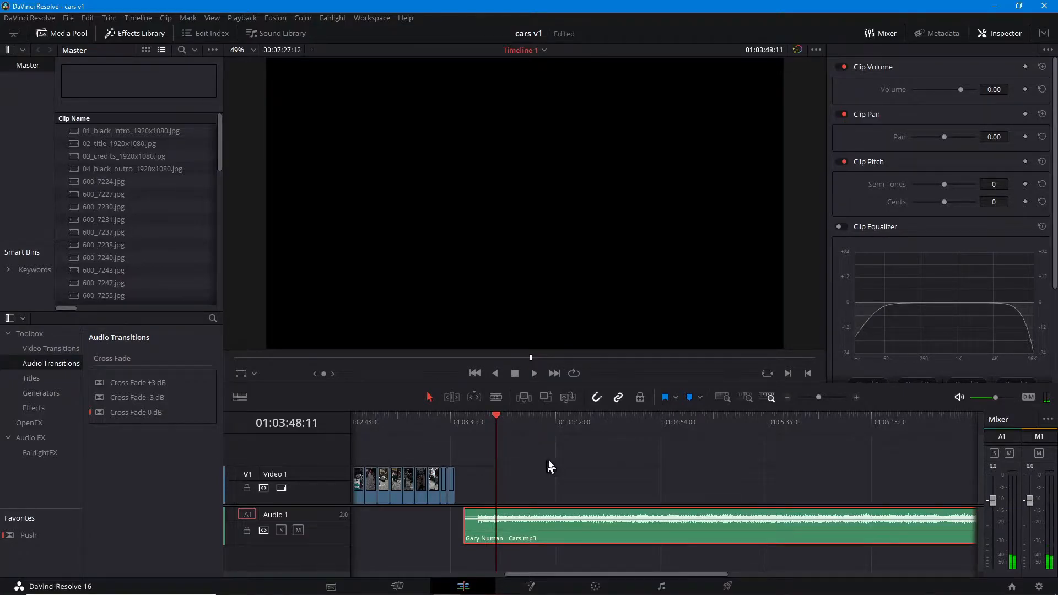
pyautogui.click(534, 373)
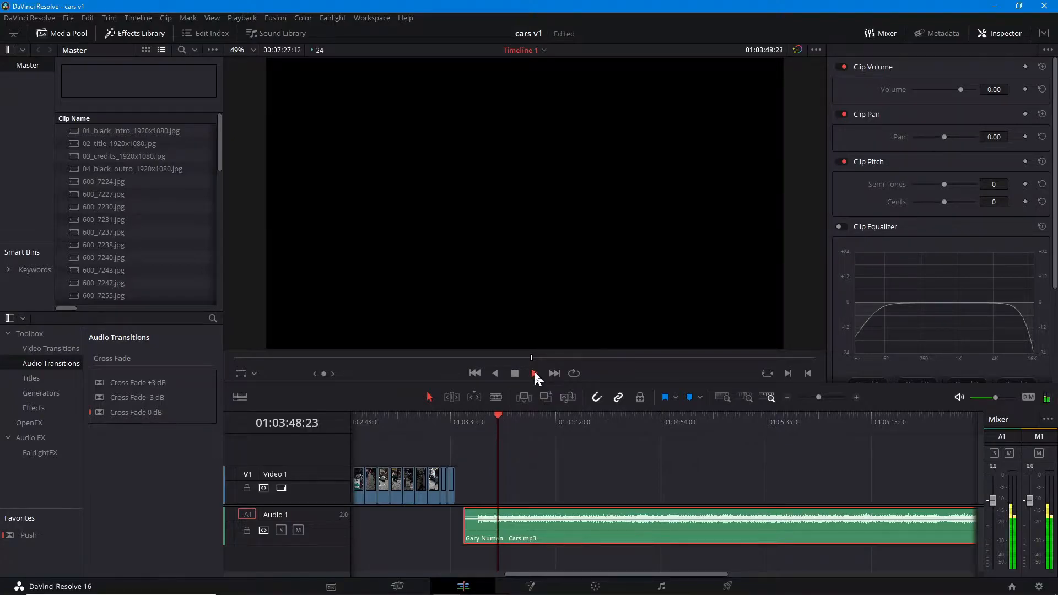
pyautogui.moveTo(993, 503); pyautogui.dragTo(994, 496)
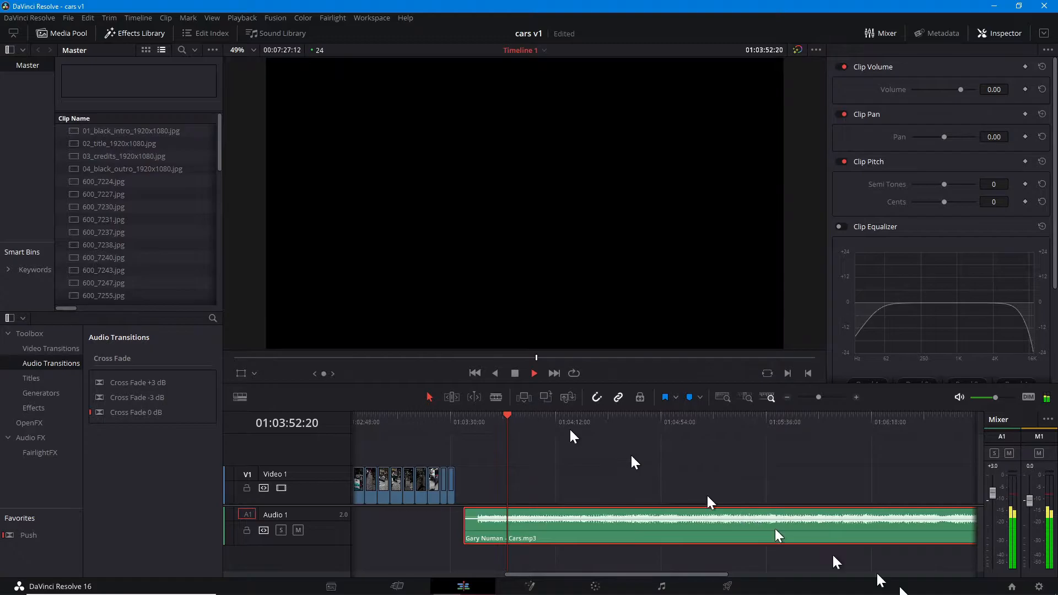
pyautogui.click(984, 585)
pyautogui.moveTo(908, 557); pyautogui.dragTo(919, 557)
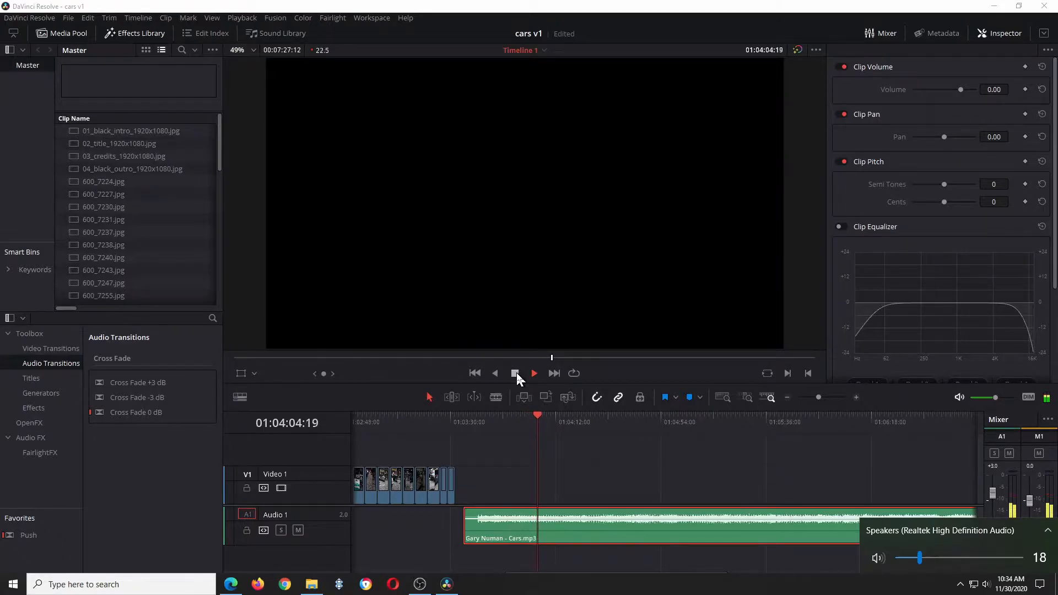
pyautogui.click(516, 372)
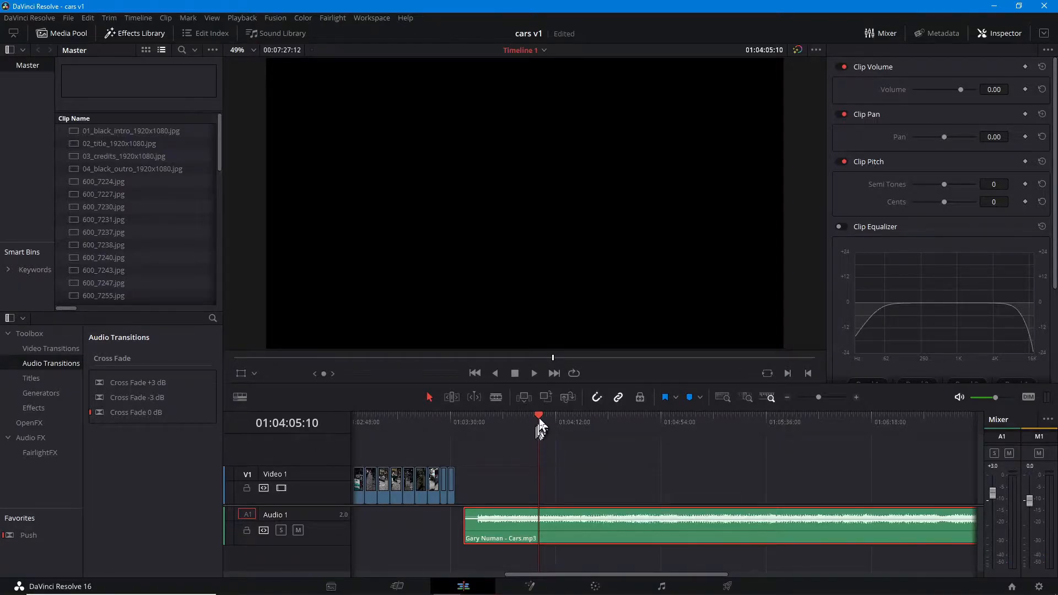
# Split the song clip at 01:04:04:23 and delete the segment before the cut
pyautogui.moveTo(538, 417); pyautogui.dragTo(537, 417)
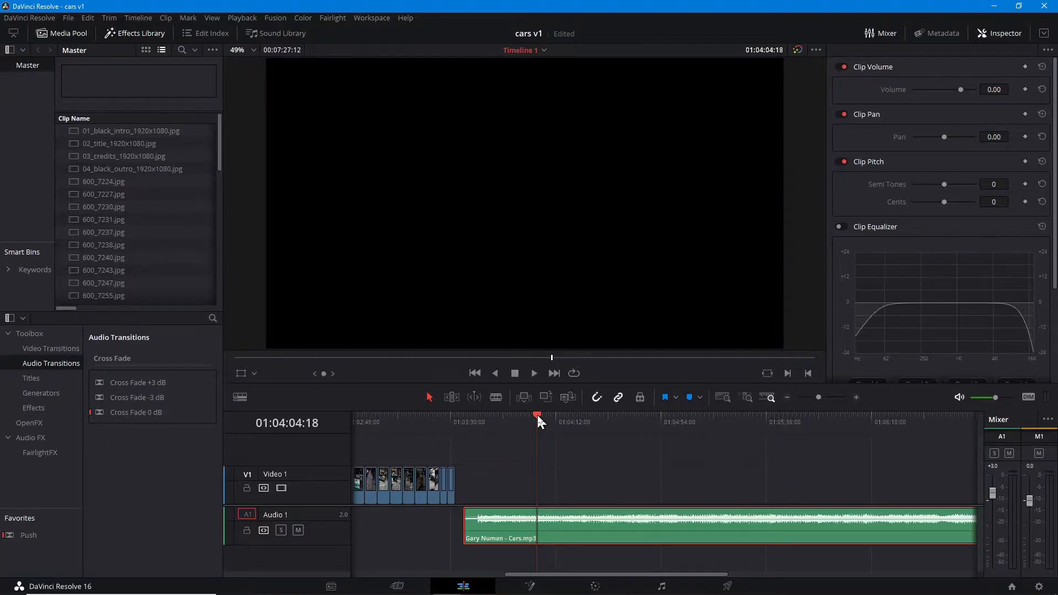
pyautogui.moveTo(538, 416); pyautogui.dragTo(538, 418)
pyautogui.click(495, 396)
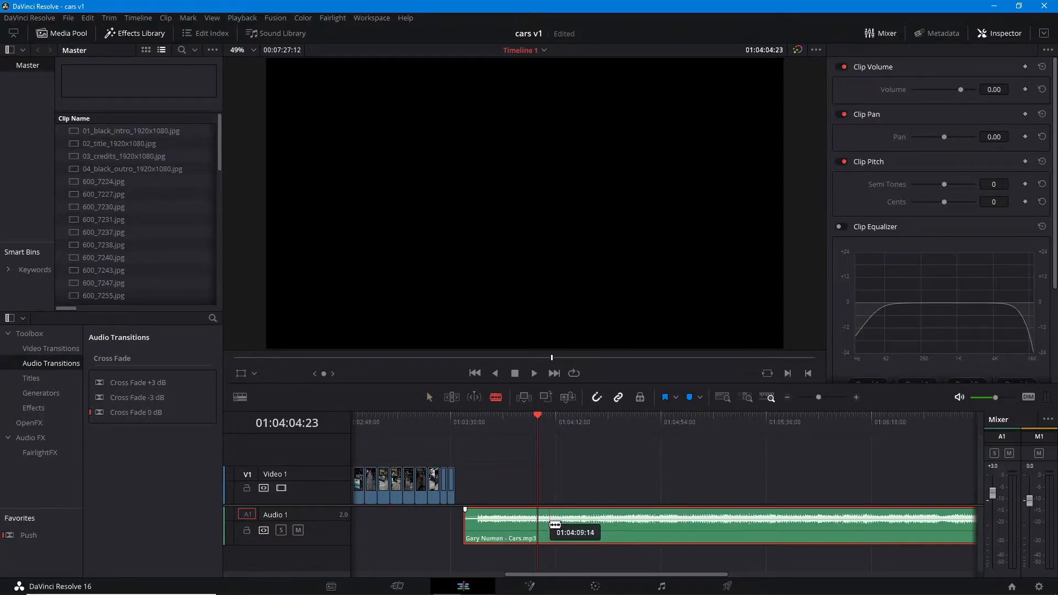
pyautogui.click(550, 524)
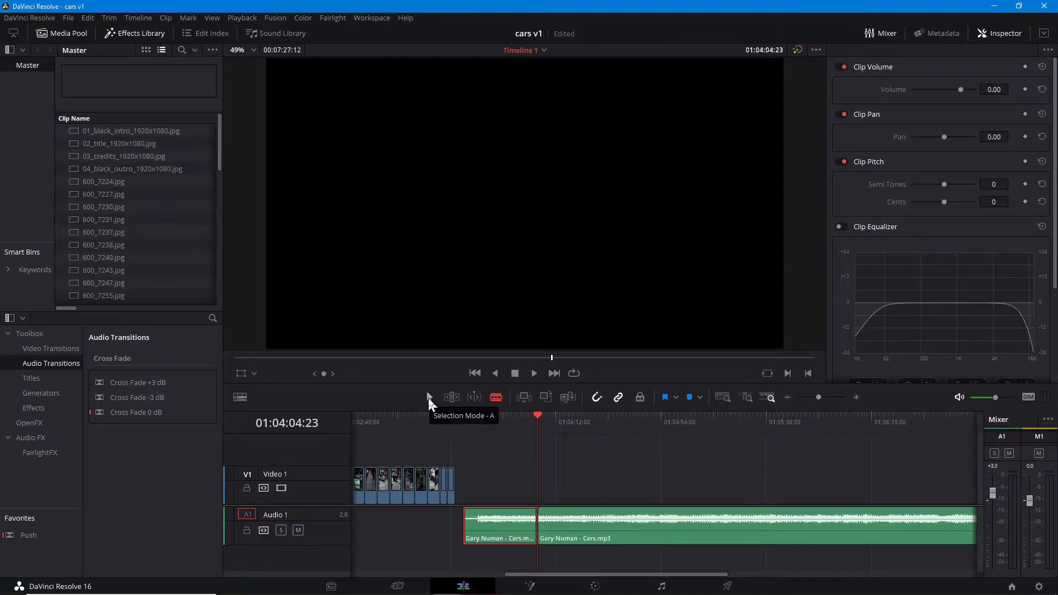
pyautogui.click(428, 398)
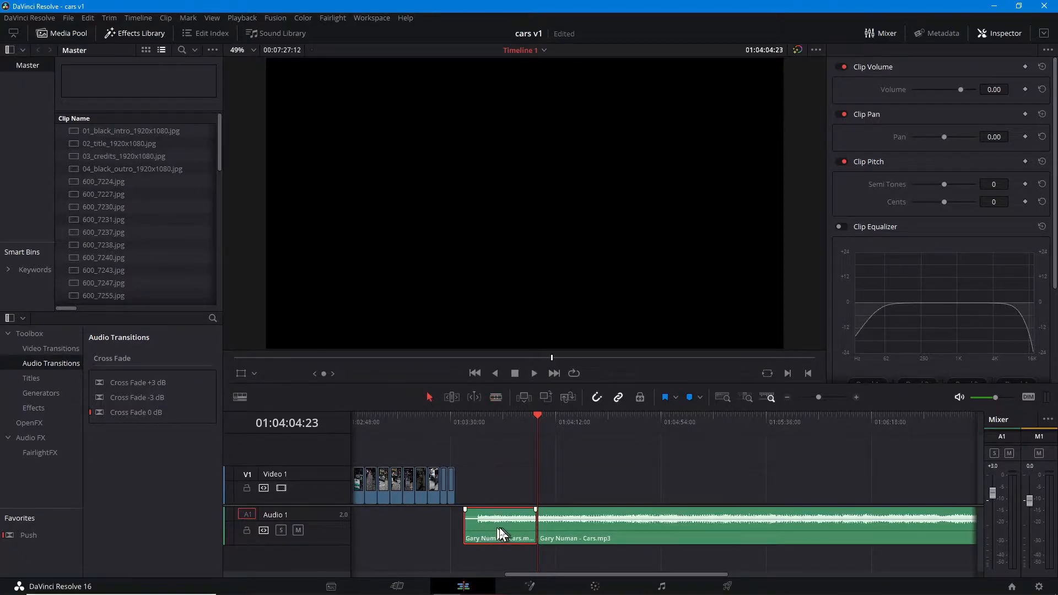
pyautogui.press('Delete')
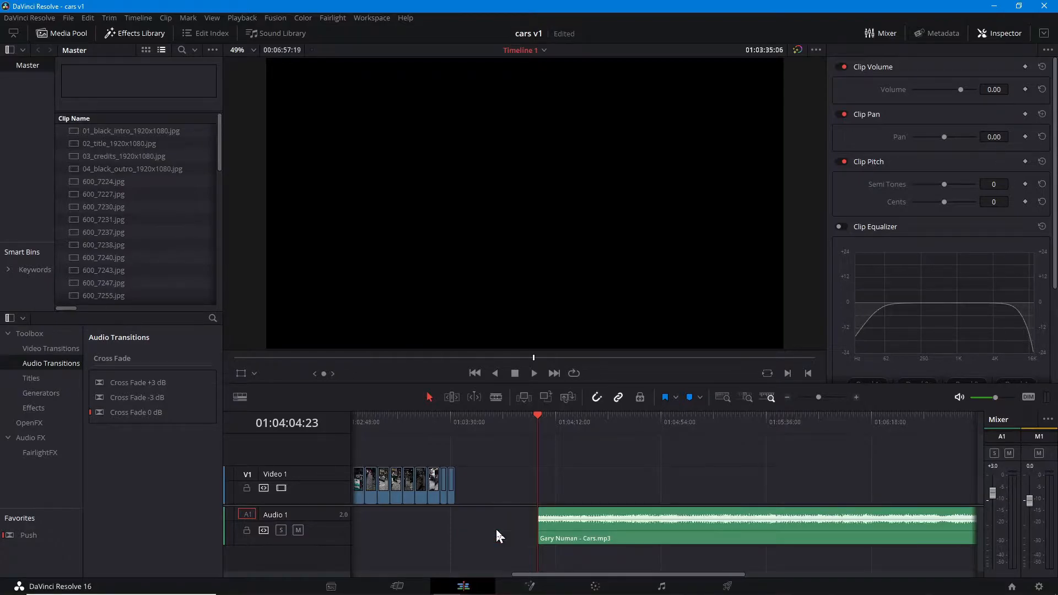
# Move the remaining song clip on Audio 1 back to the start of the timeline at 01:00:00:00
pyautogui.click(579, 538)
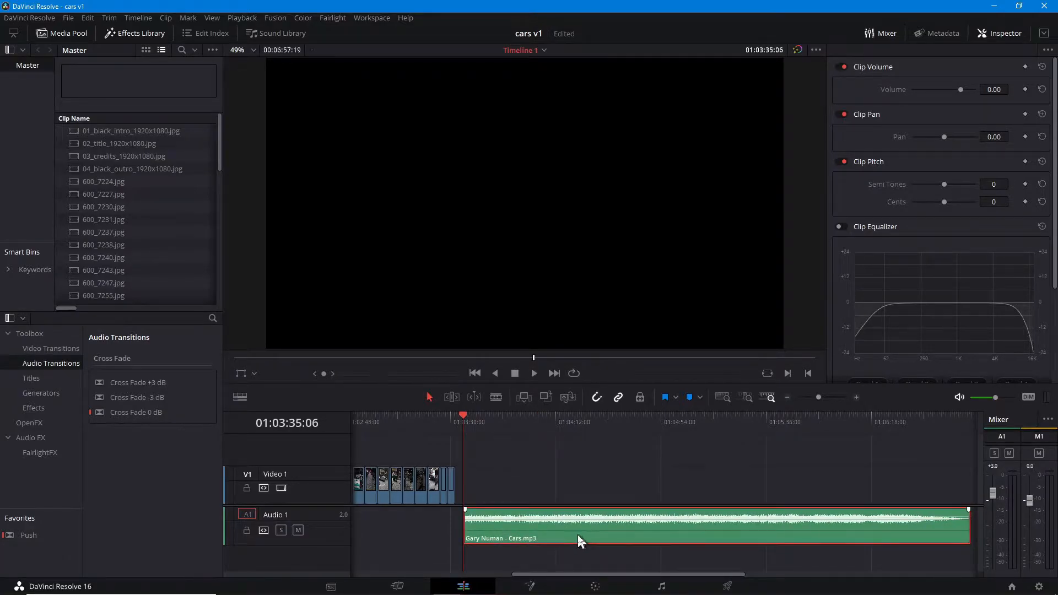
pyautogui.moveTo(725, 537); pyautogui.dragTo(424, 538)
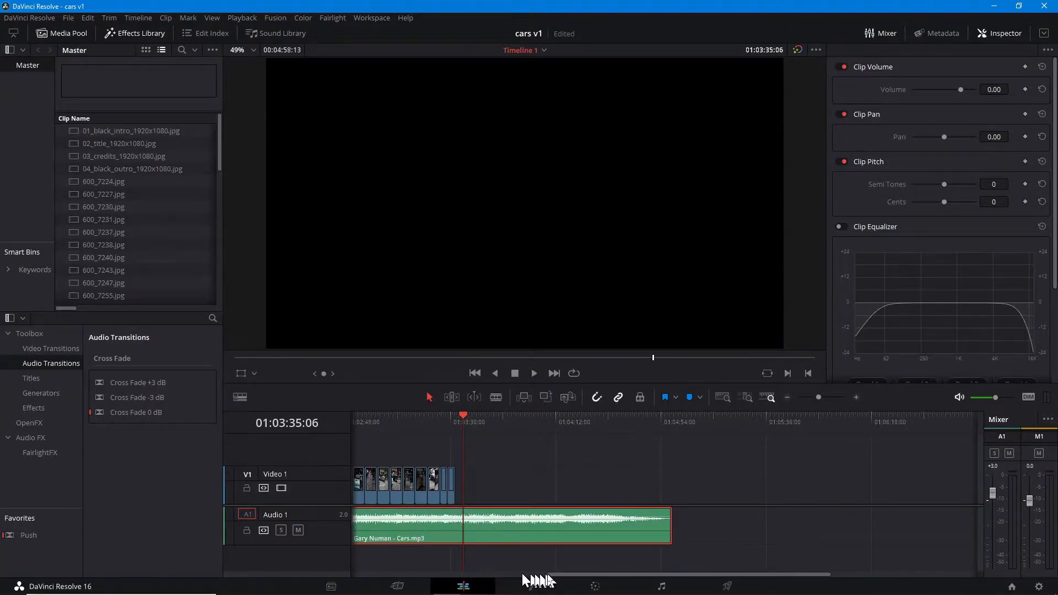
pyautogui.moveTo(551, 576); pyautogui.dragTo(357, 578)
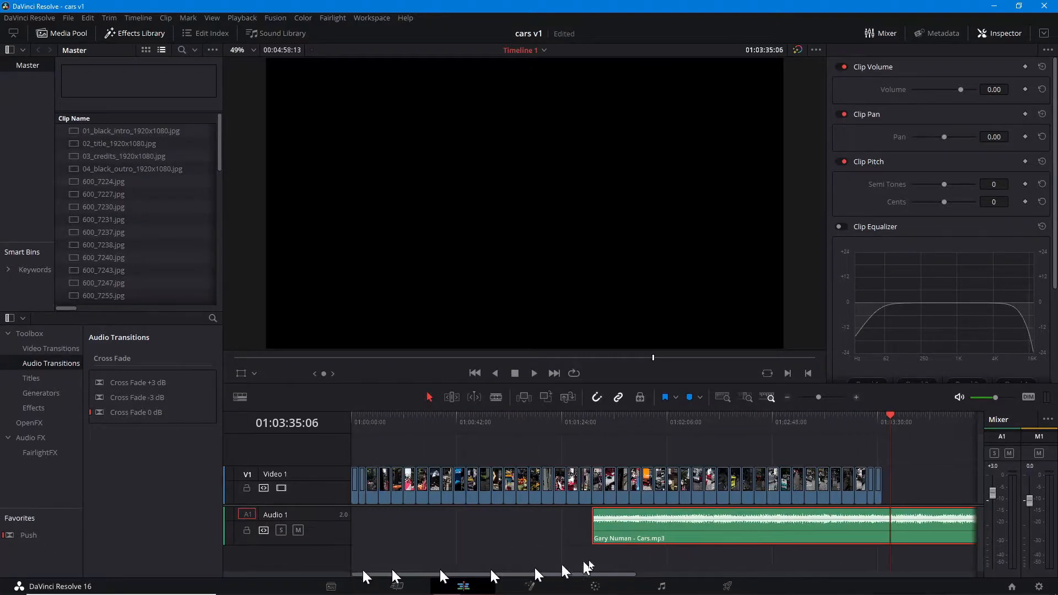
pyautogui.moveTo(699, 537); pyautogui.dragTo(458, 539)
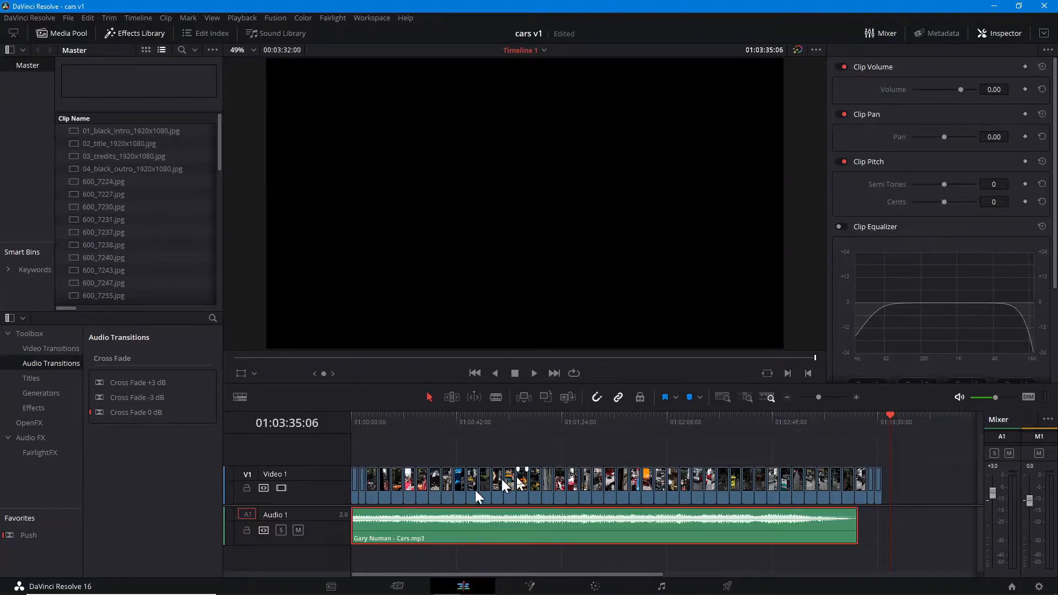
# Play the timeline from 01:00:00:00 and add markers at about 9, 20 and 46 seconds into the song
pyautogui.click(522, 450)
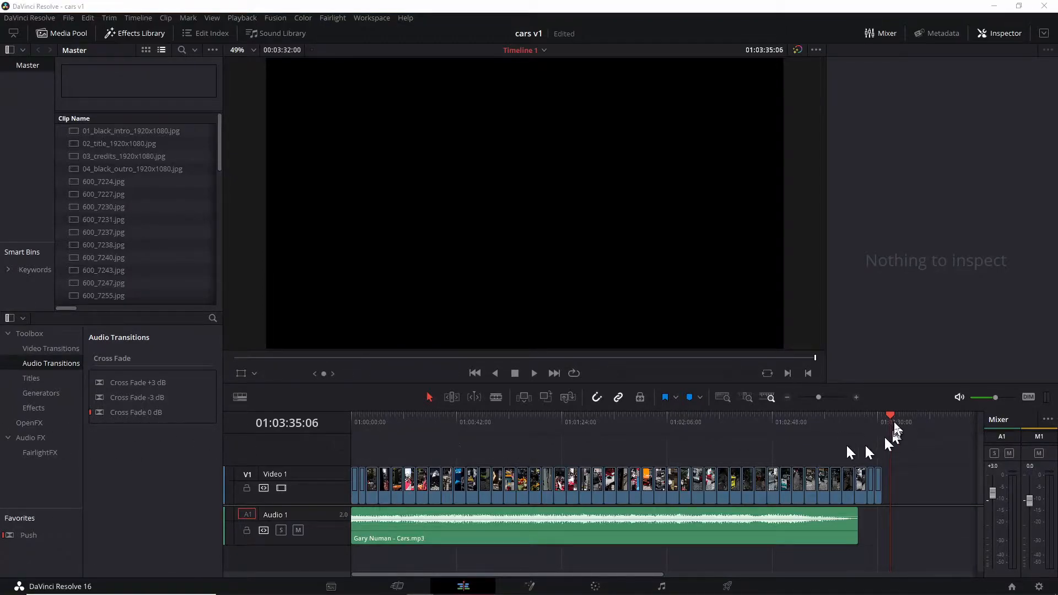
pyautogui.moveTo(890, 419); pyautogui.dragTo(350, 427)
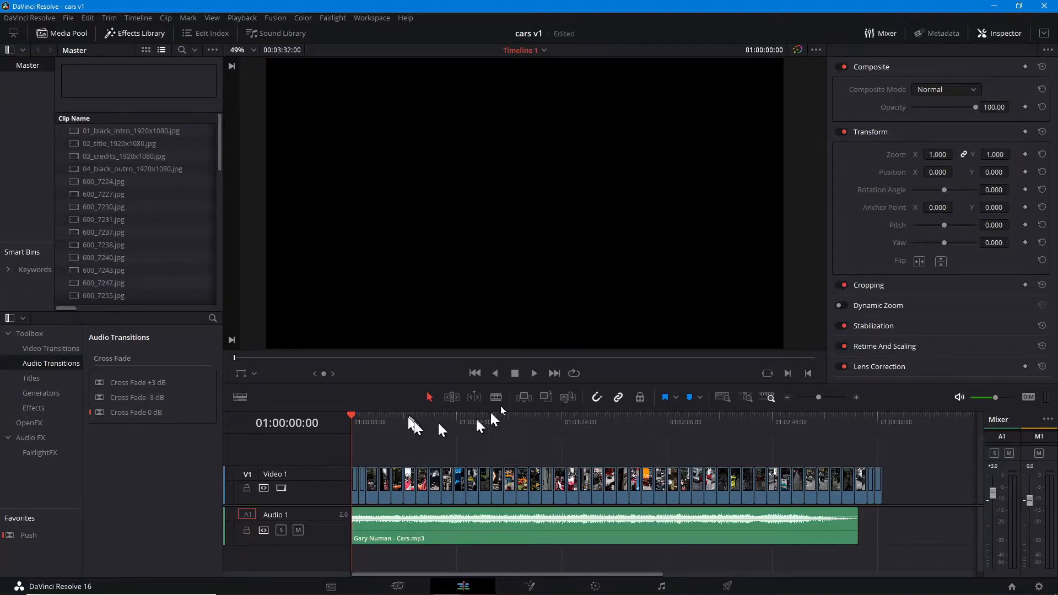
pyautogui.click(534, 373)
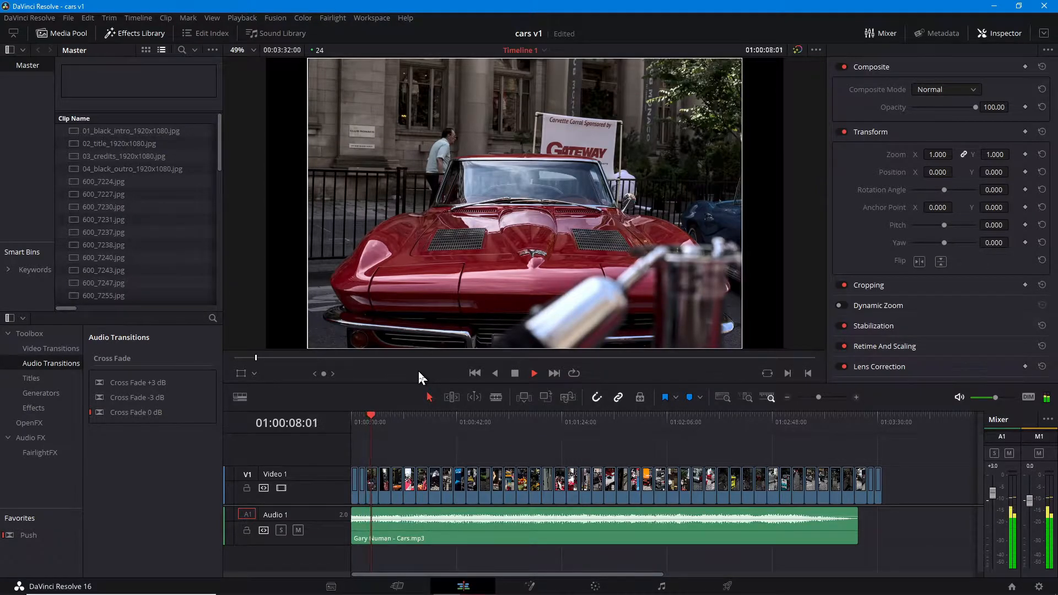
pyautogui.press('m')
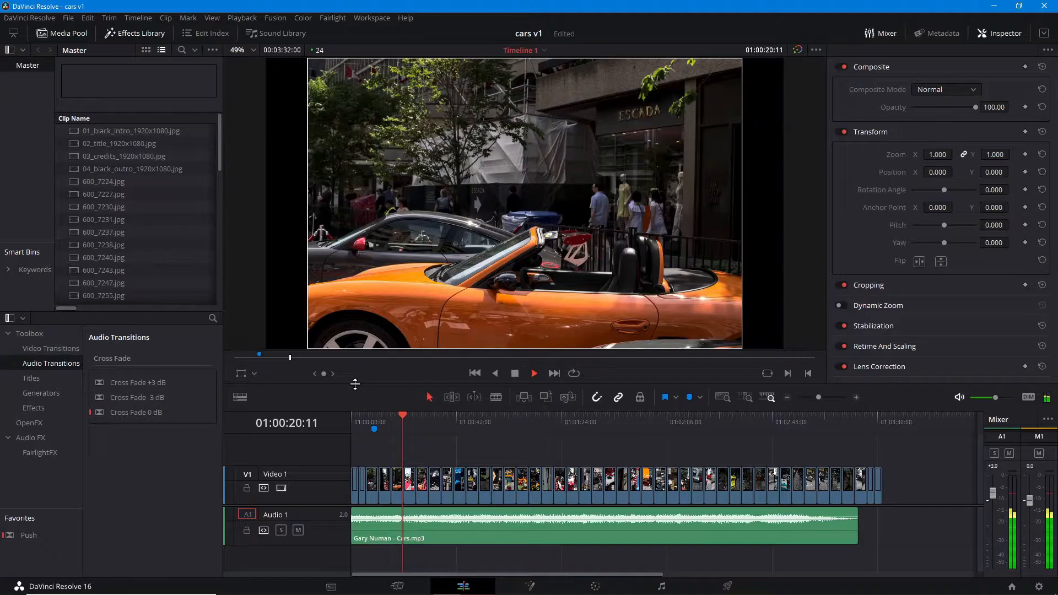
pyautogui.press('m')
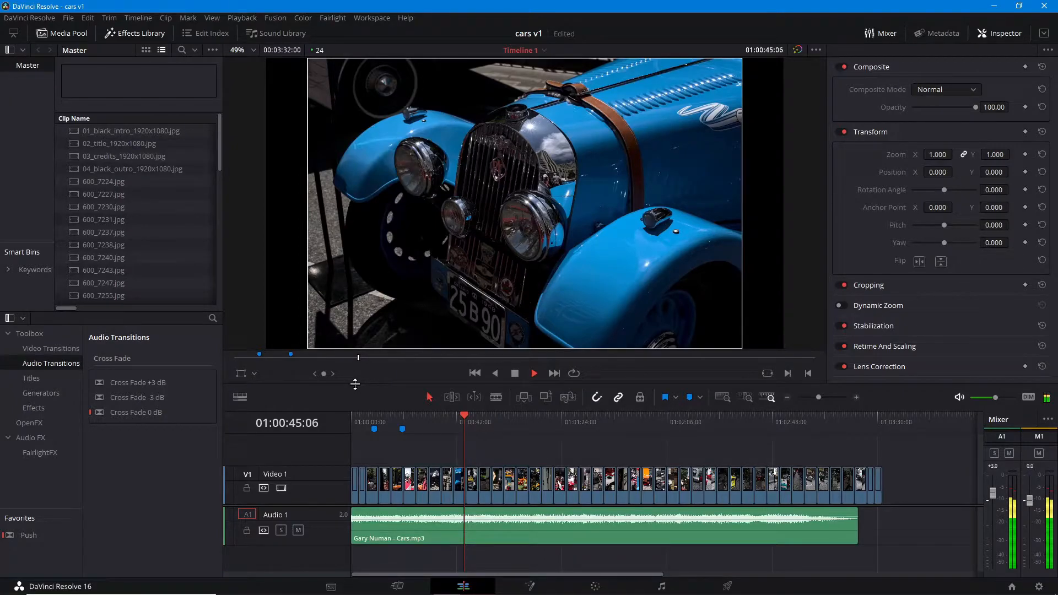
pyautogui.press('m')
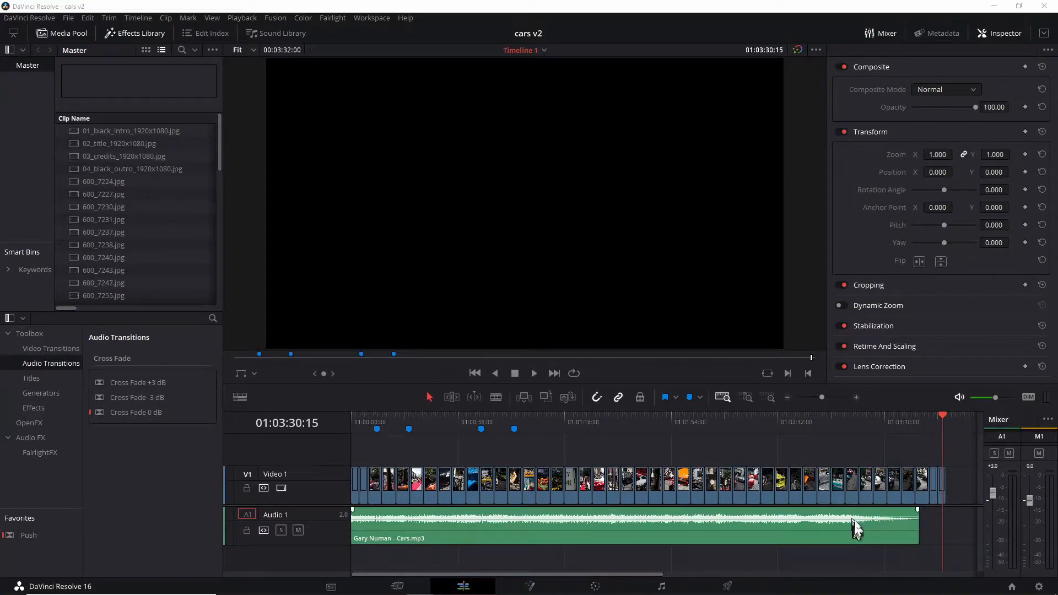
# Change the clip duration of all the car photos on Video 1 to 4:00, leaving out the title and closing clips
pyautogui.click(375, 451)
pyautogui.moveTo(376, 453); pyautogui.dragTo(924, 482)
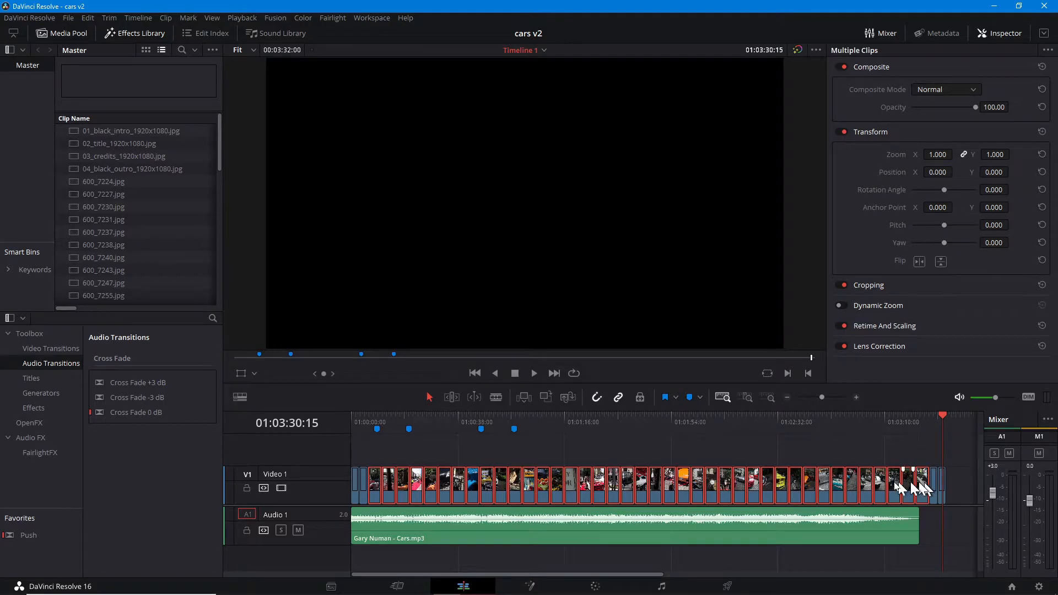
pyautogui.rightClick(641, 485)
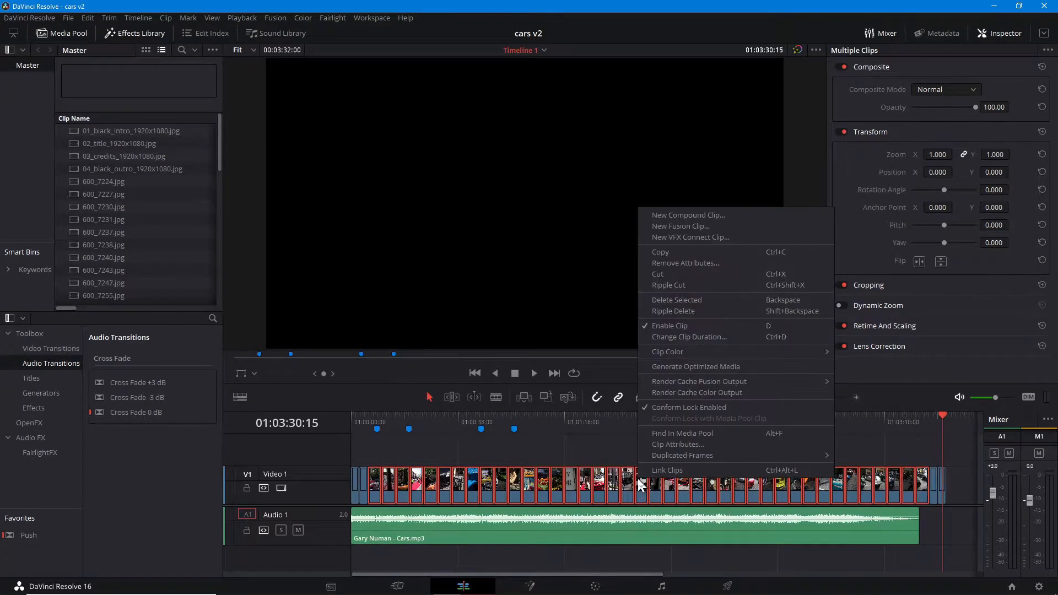
pyautogui.click(686, 336)
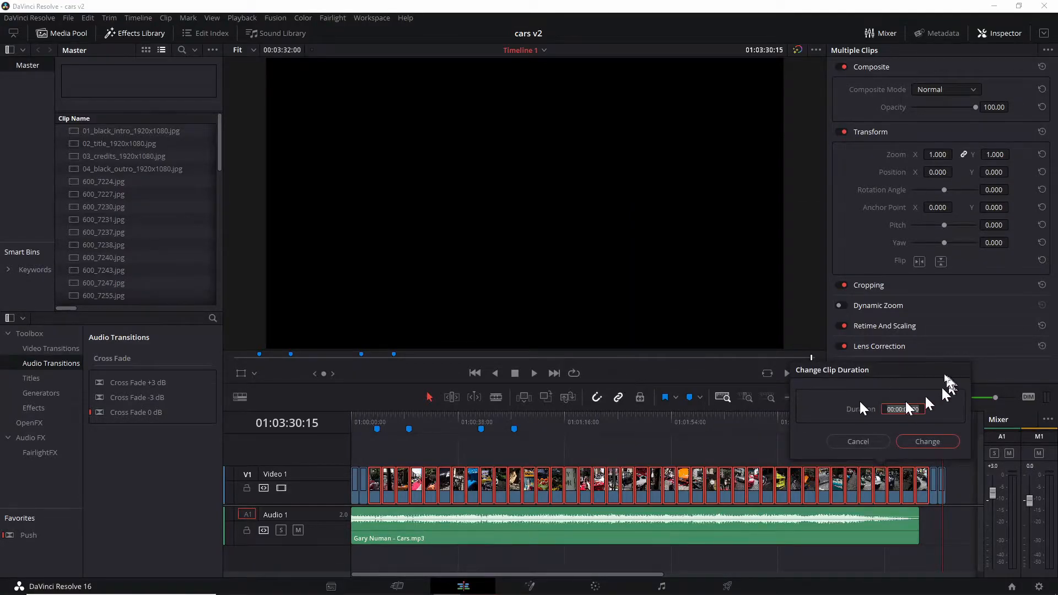
pyautogui.write('4:00')
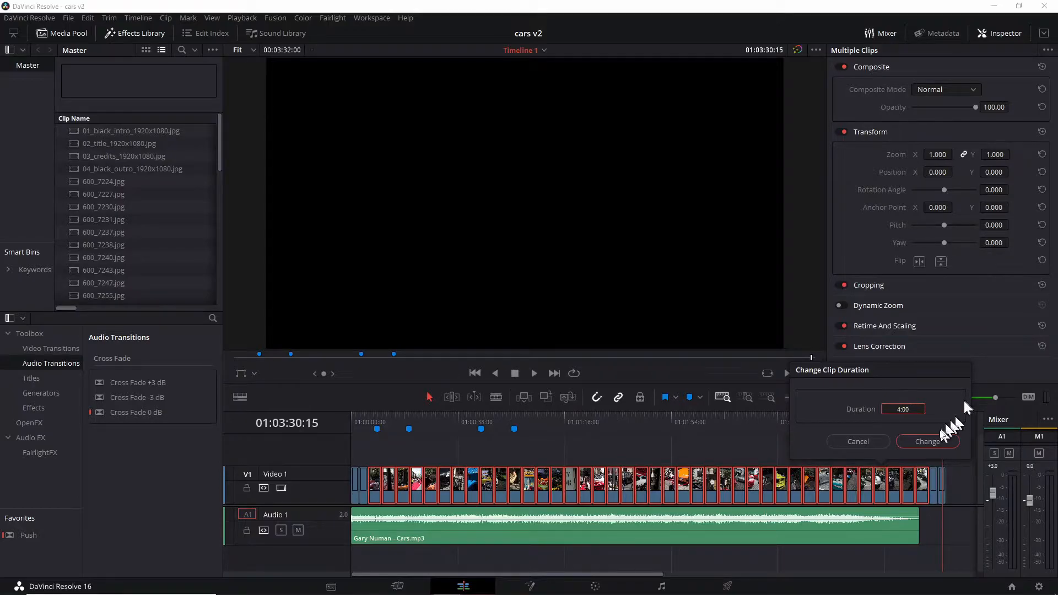
pyautogui.click(921, 442)
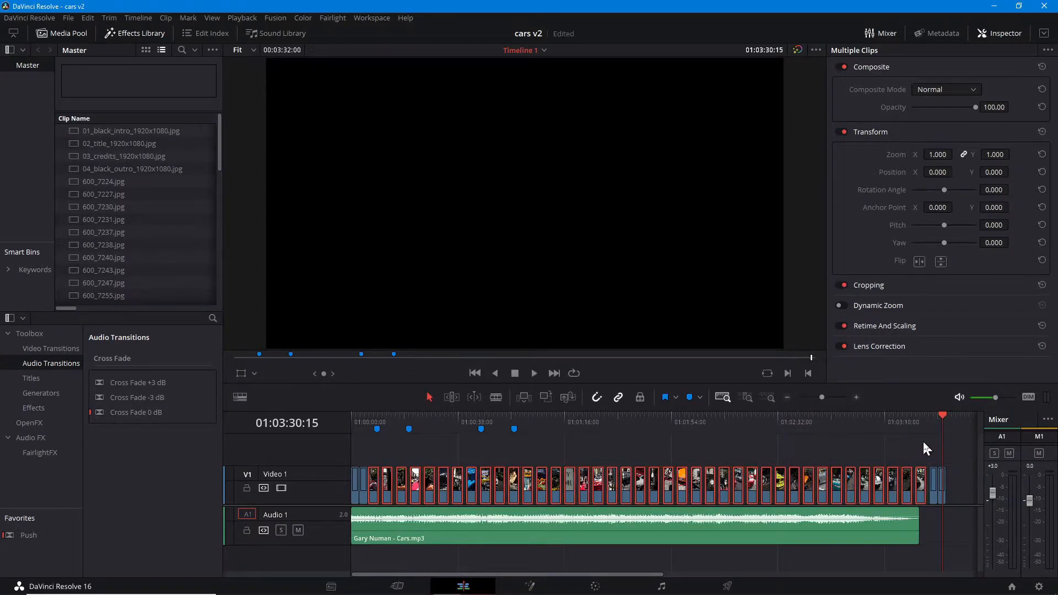
# Delete the gaps between the clips on Video 1 with the Audio 1 track locked, and unlock the track again
pyautogui.click(246, 531)
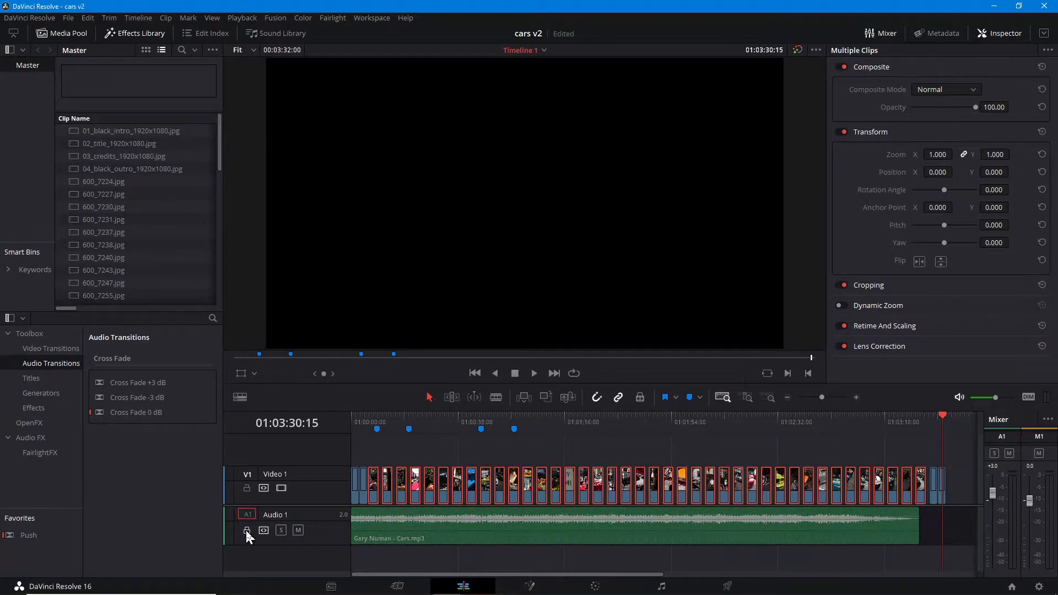
pyautogui.click(87, 19)
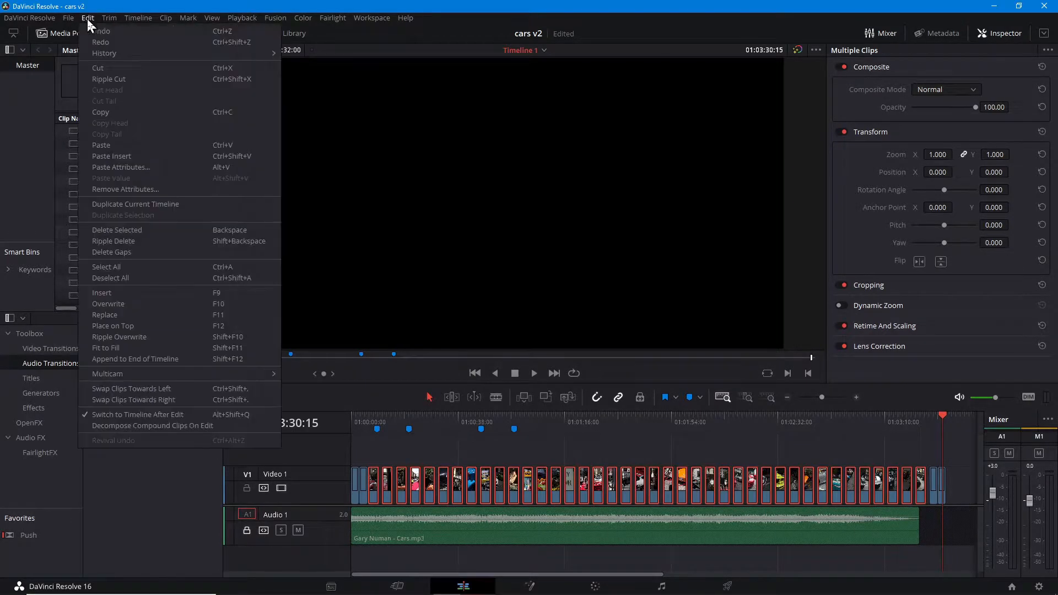
pyautogui.click(124, 251)
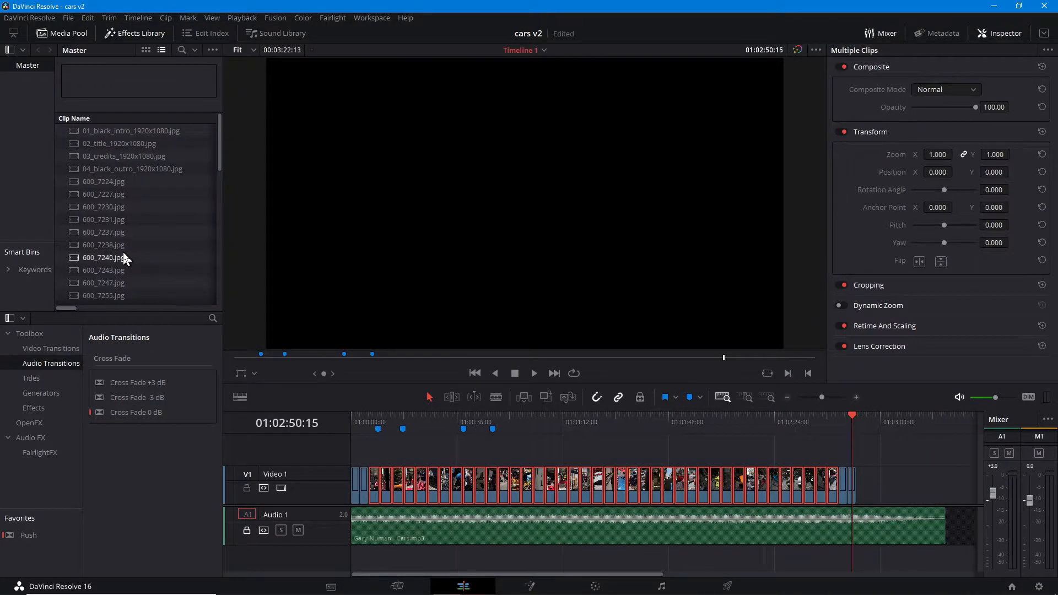
pyautogui.click(246, 528)
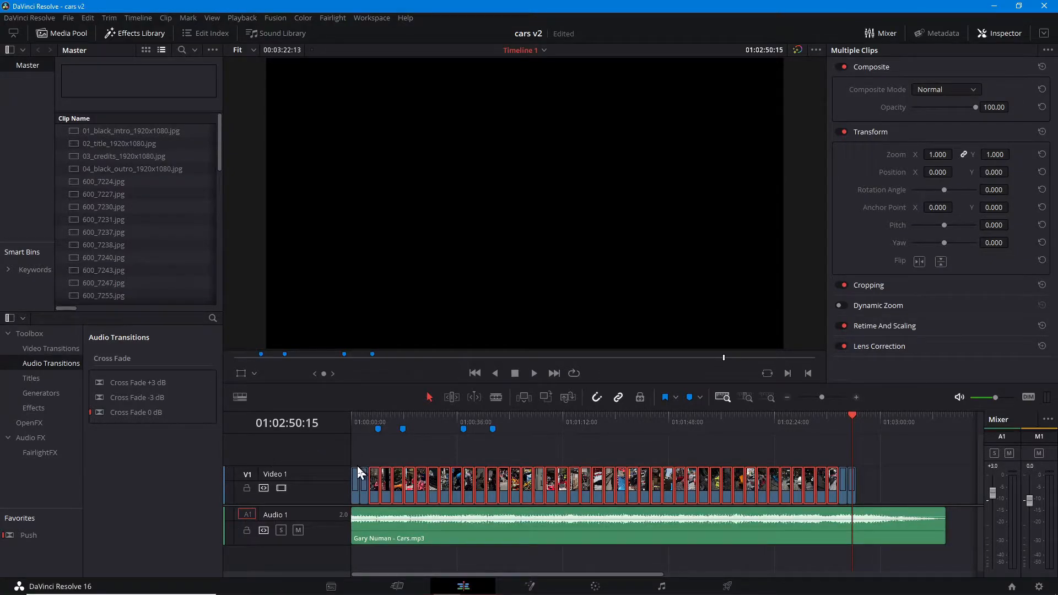
# Zoom in on the opening clips of the timeline and return the playhead to 01:00:00:00
pyautogui.click(427, 452)
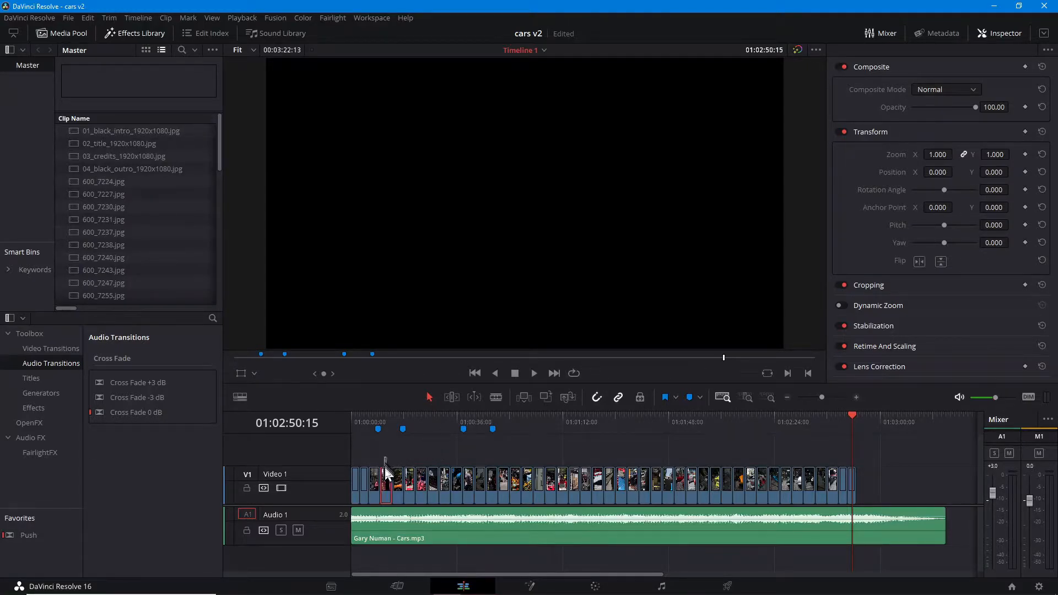
pyautogui.keyDown('ctrl'); pyautogui.click(410, 479); pyautogui.keyUp('ctrl')
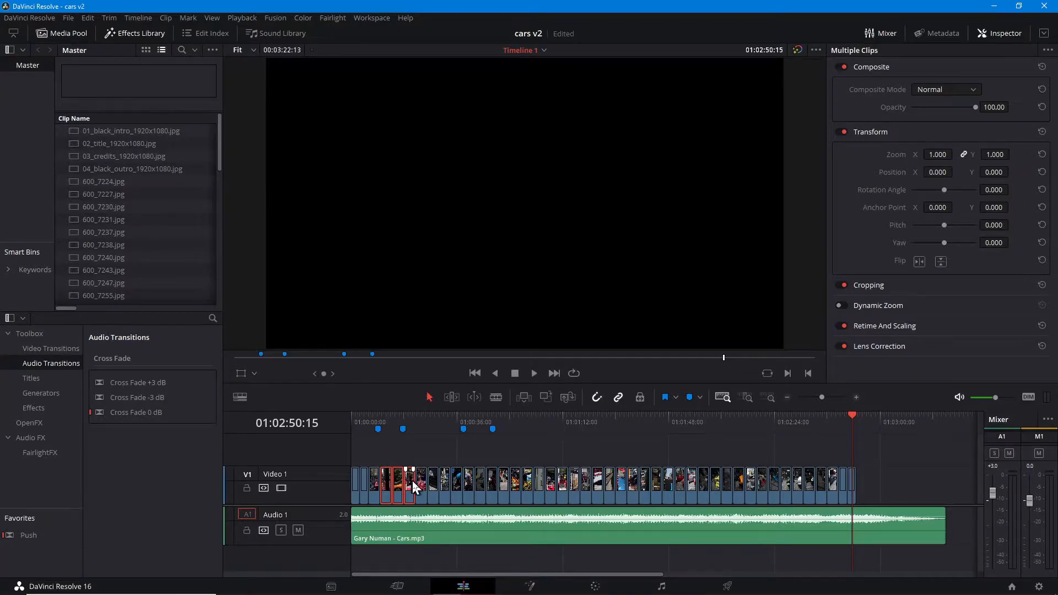
pyautogui.click(451, 397)
pyautogui.click(856, 397)
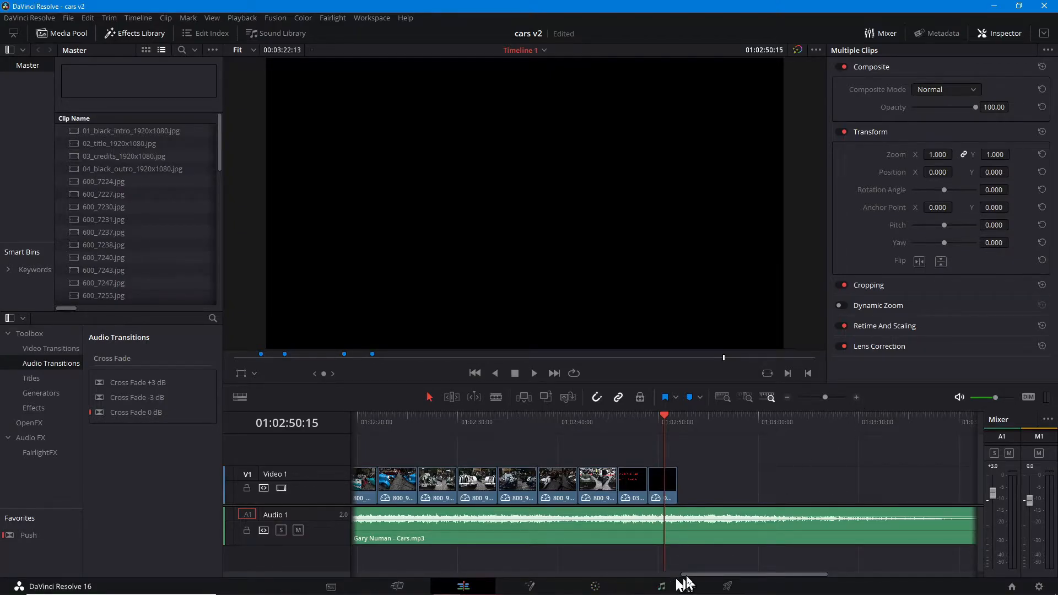
pyautogui.moveTo(687, 576); pyautogui.dragTo(318, 569)
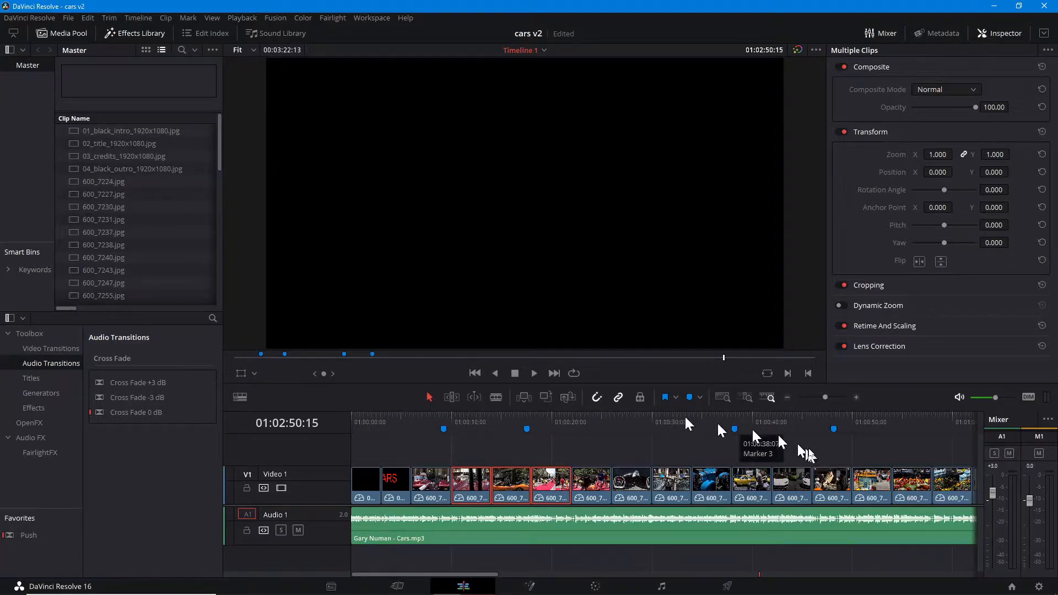
pyautogui.click(475, 374)
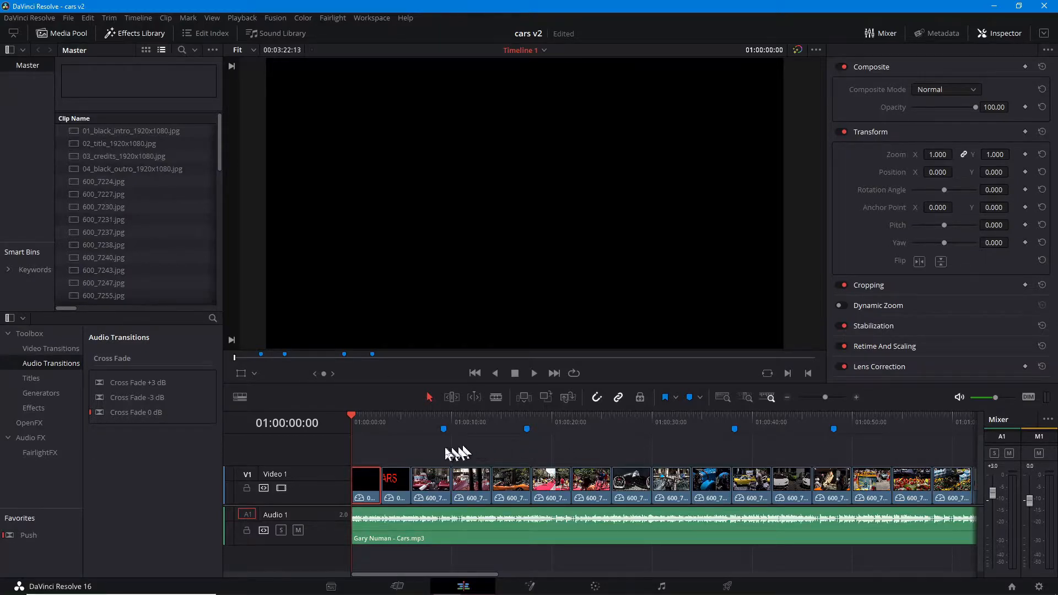
# Try to trim the first three car photos together so they end at the second marker, and undo the trim
pyautogui.moveTo(425, 445); pyautogui.dragTo(504, 485)
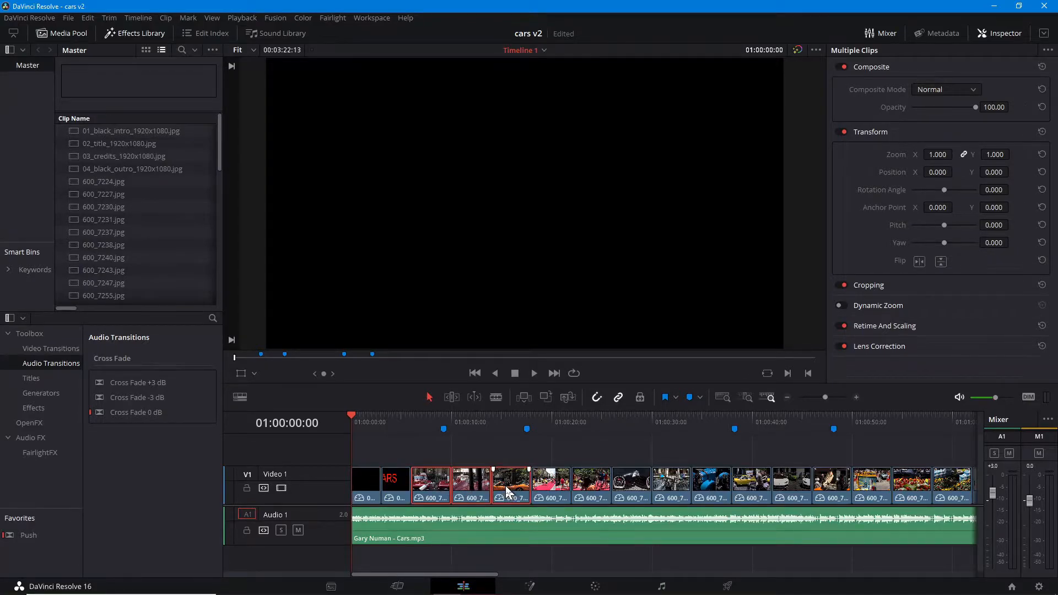
pyautogui.click(451, 398)
pyautogui.moveTo(525, 484); pyautogui.dragTo(522, 486)
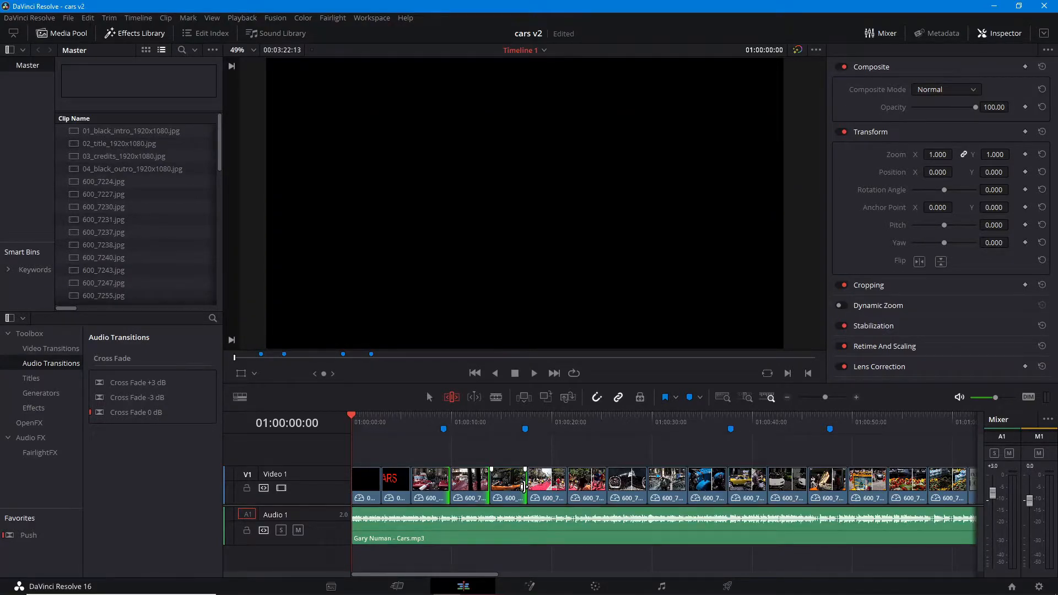
pyautogui.hotkey('ctrl', 'z')
pyautogui.hotkey('ctrl', 'z')
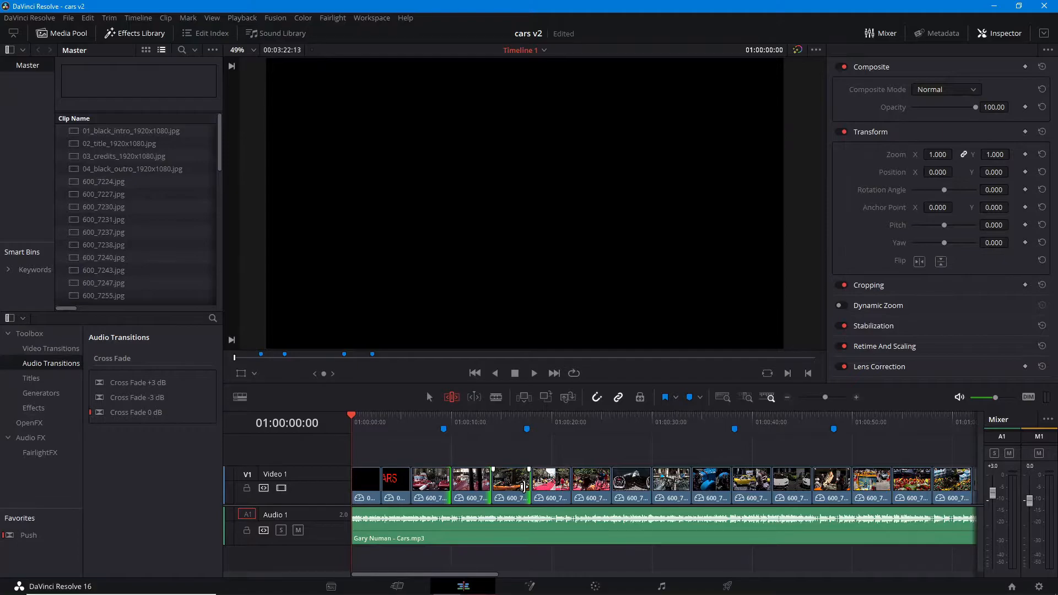
# Turn off Ripple Timeline Markers and deselect the clips on Video 1
pyautogui.click(138, 17)
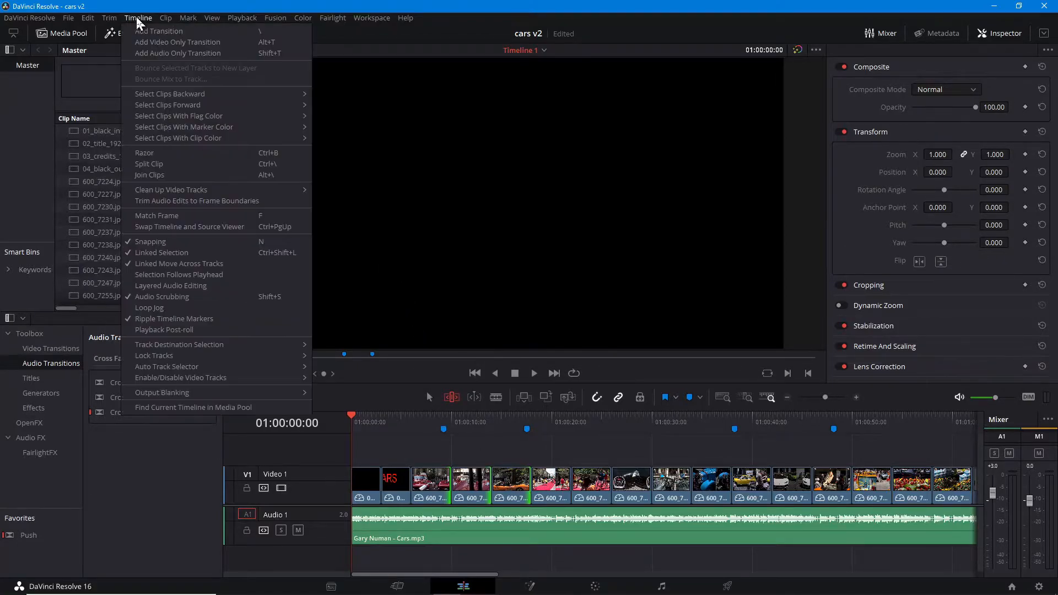
pyautogui.click(185, 320)
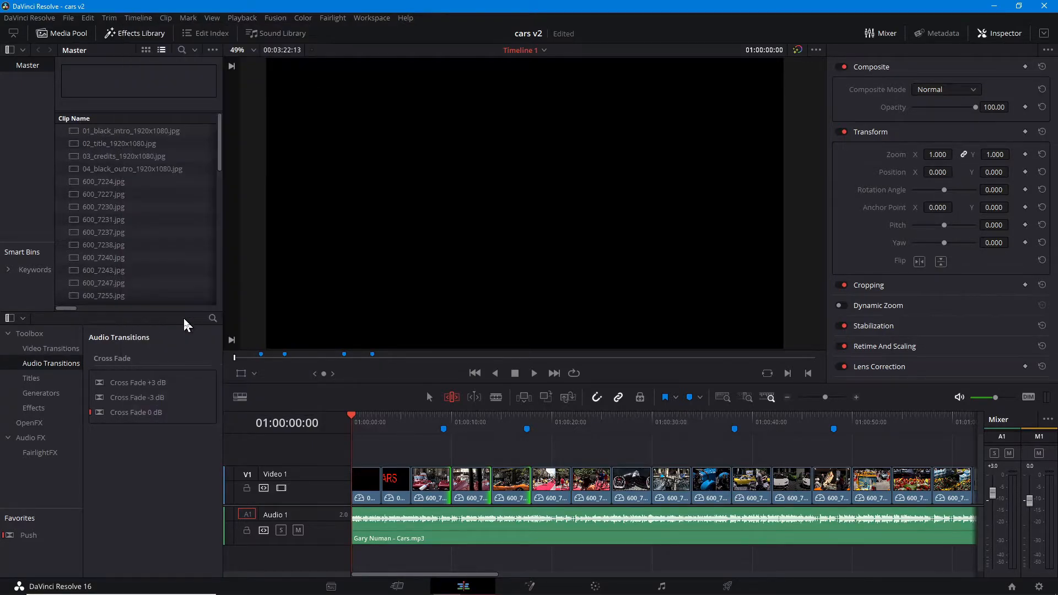
pyautogui.click(135, 19)
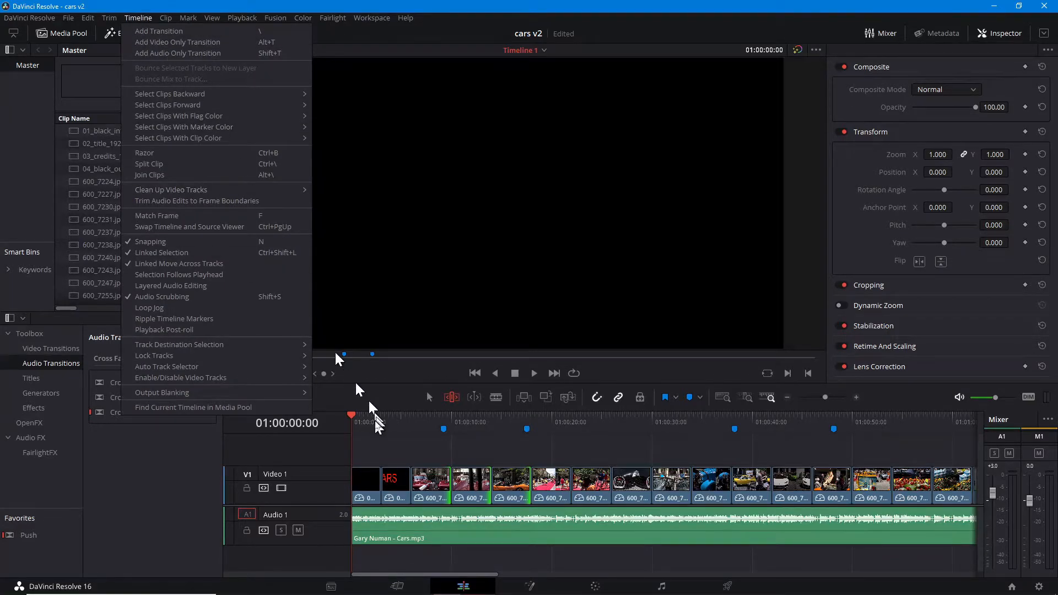
pyautogui.click(395, 452)
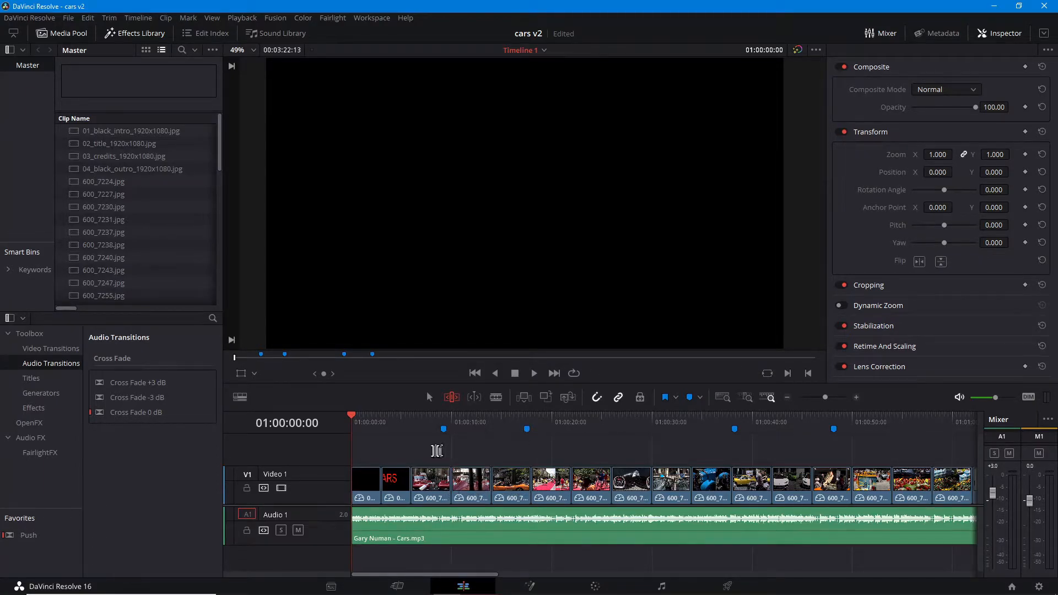
# Trim the first three car photos together by 6 frames to 03:18 each, ending the third at the second marker
pyautogui.click(429, 397)
pyautogui.moveTo(427, 454); pyautogui.dragTo(512, 492)
pyautogui.click(451, 397)
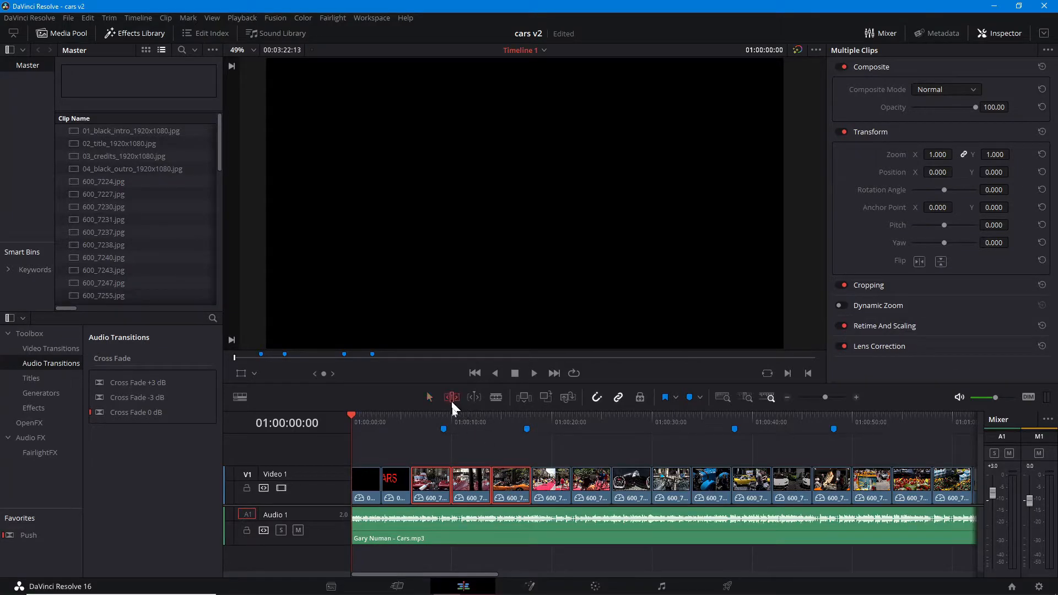
pyautogui.moveTo(525, 487); pyautogui.dragTo(522, 486)
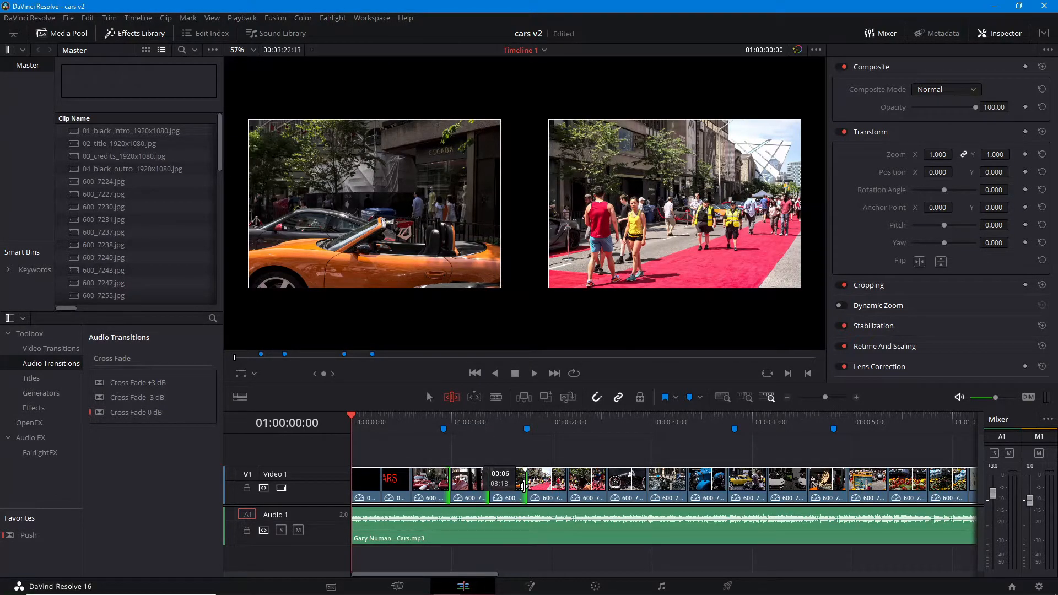
pyautogui.moveTo(522, 486); pyautogui.dragTo(522, 486)
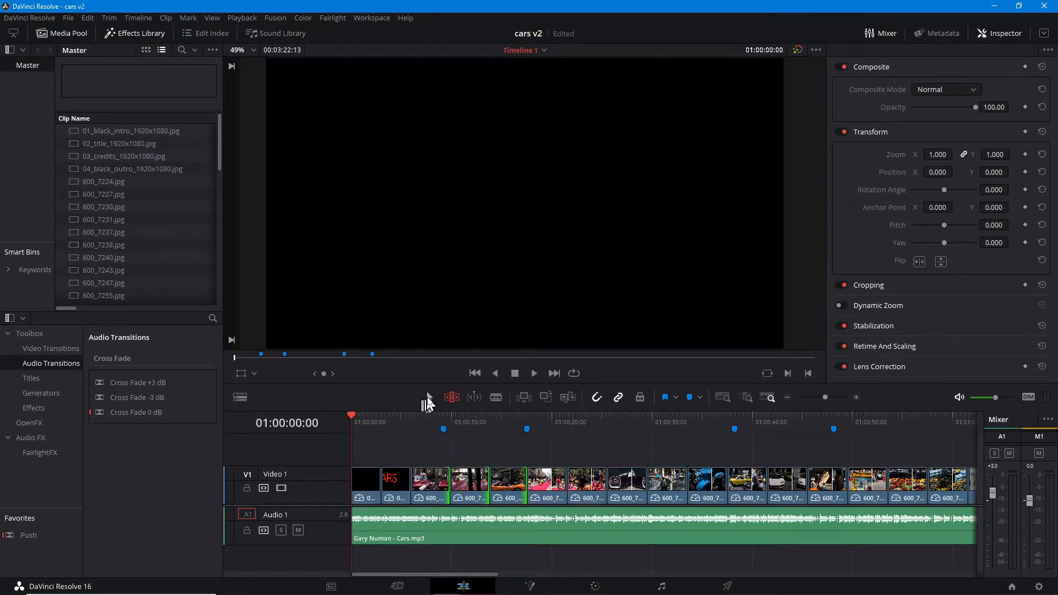
# Trim the next six car photos together so the last of them ends at the third marker, 01:00:38:07
pyautogui.click(428, 397)
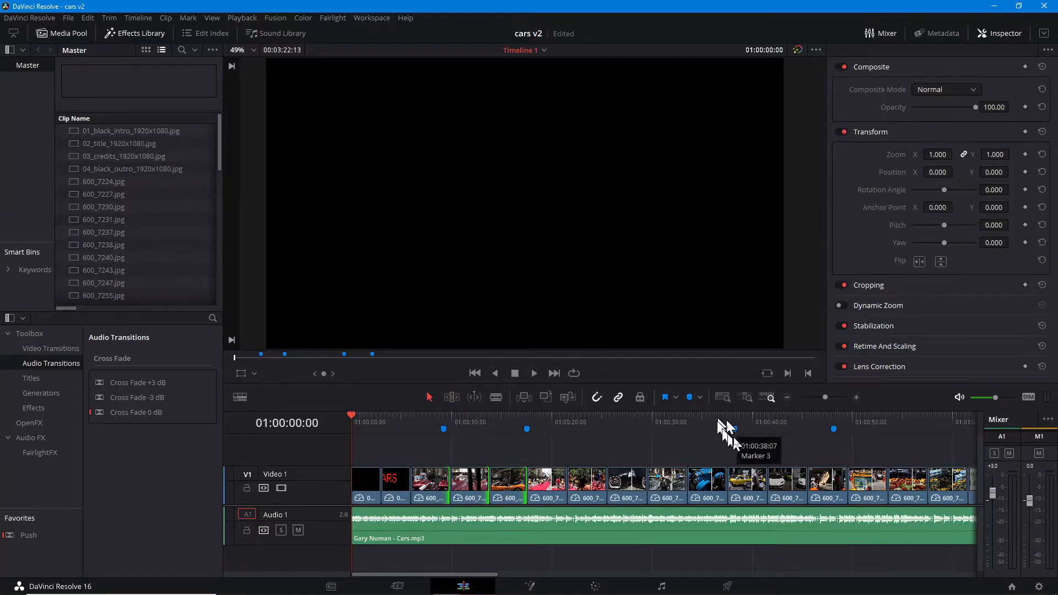
pyautogui.moveTo(551, 454); pyautogui.dragTo(739, 484)
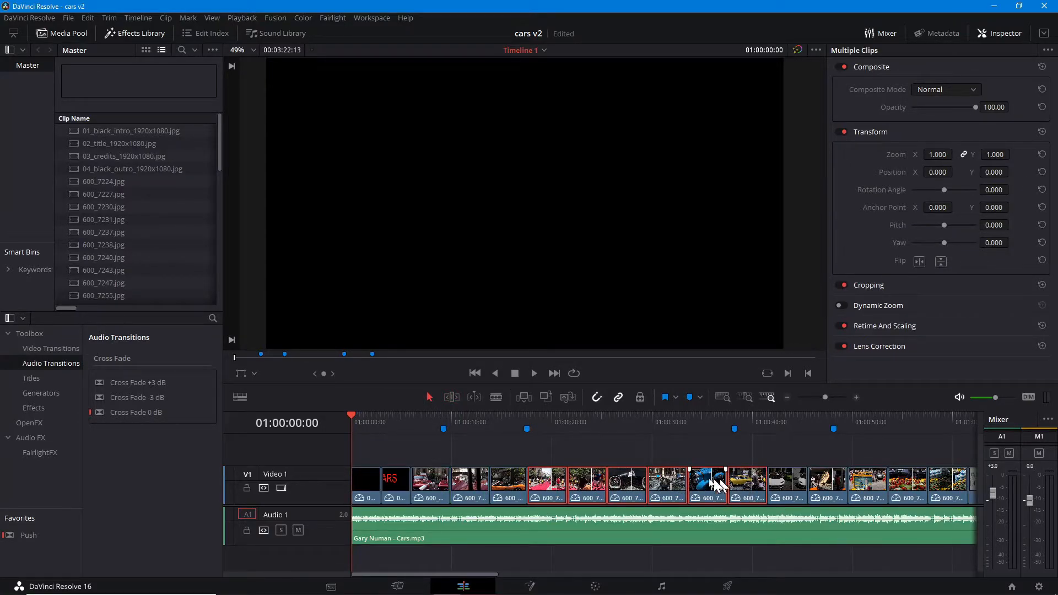
pyautogui.click(451, 396)
pyautogui.moveTo(759, 483); pyautogui.dragTo(728, 483)
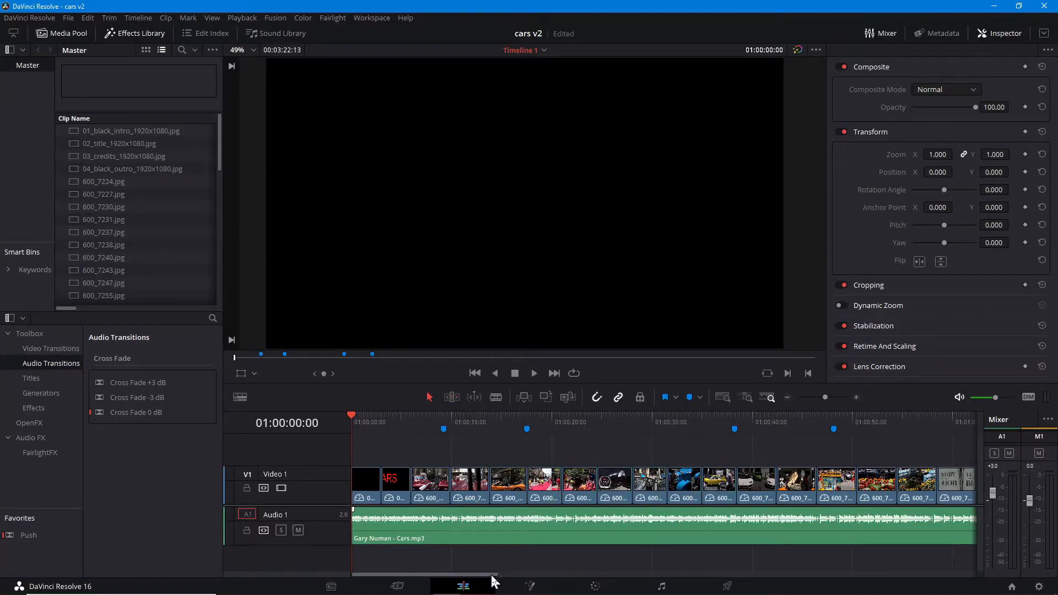
# Trim the three car photos following the third marker together so the last of them ends at the fourth marker
pyautogui.moveTo(492, 576); pyautogui.dragTo(532, 583)
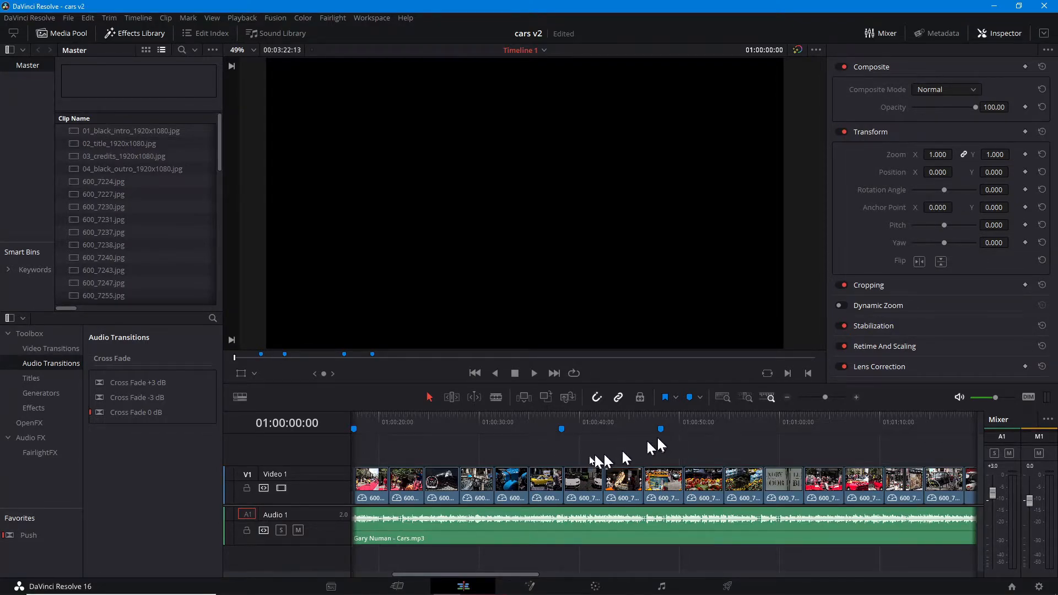
pyautogui.moveTo(583, 453); pyautogui.dragTo(667, 481)
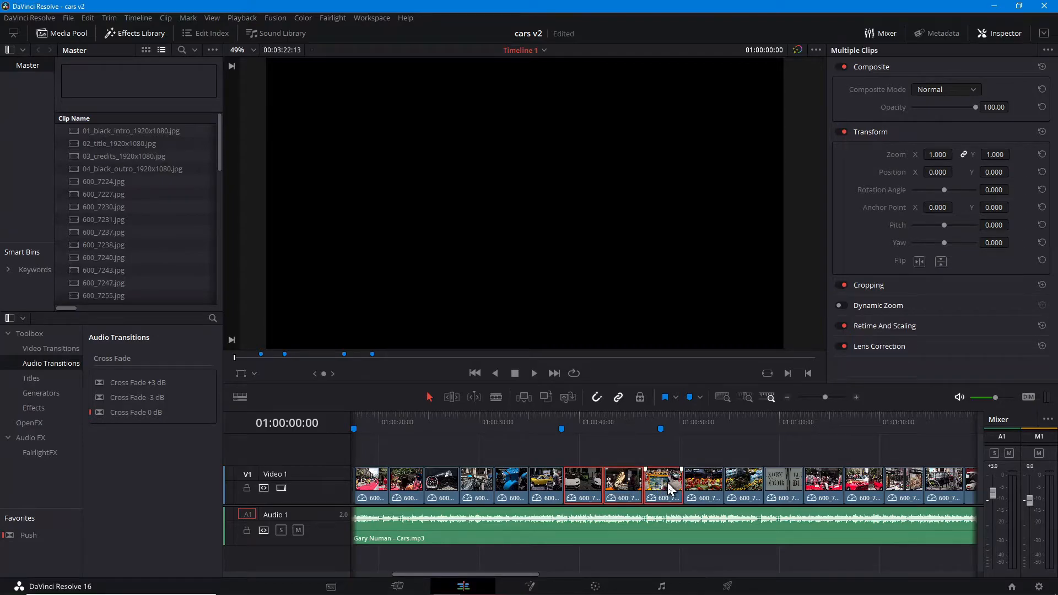
pyautogui.click(452, 396)
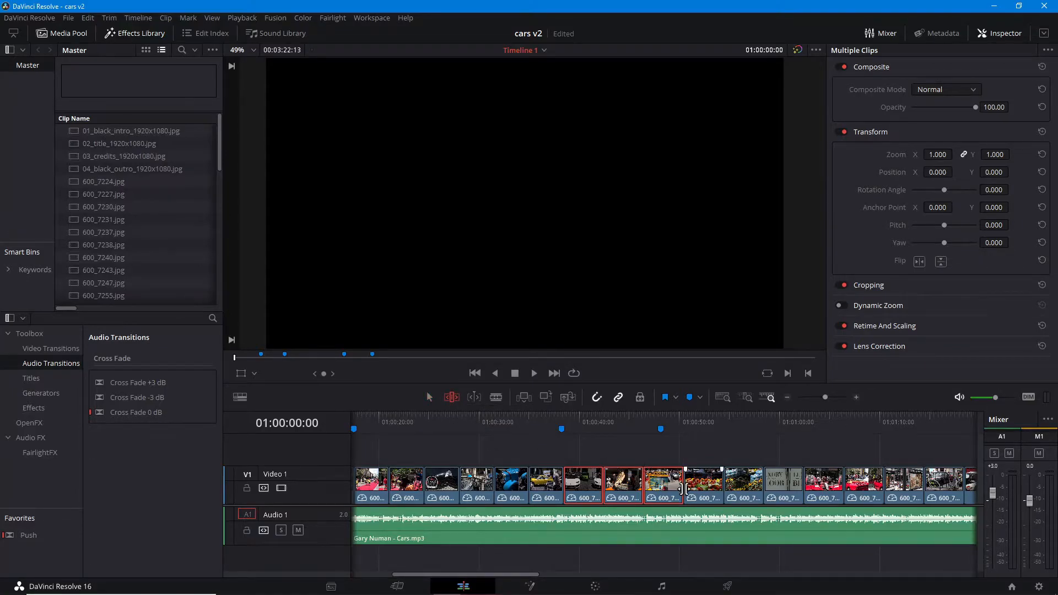
pyautogui.moveTo(679, 485); pyautogui.dragTo(659, 485)
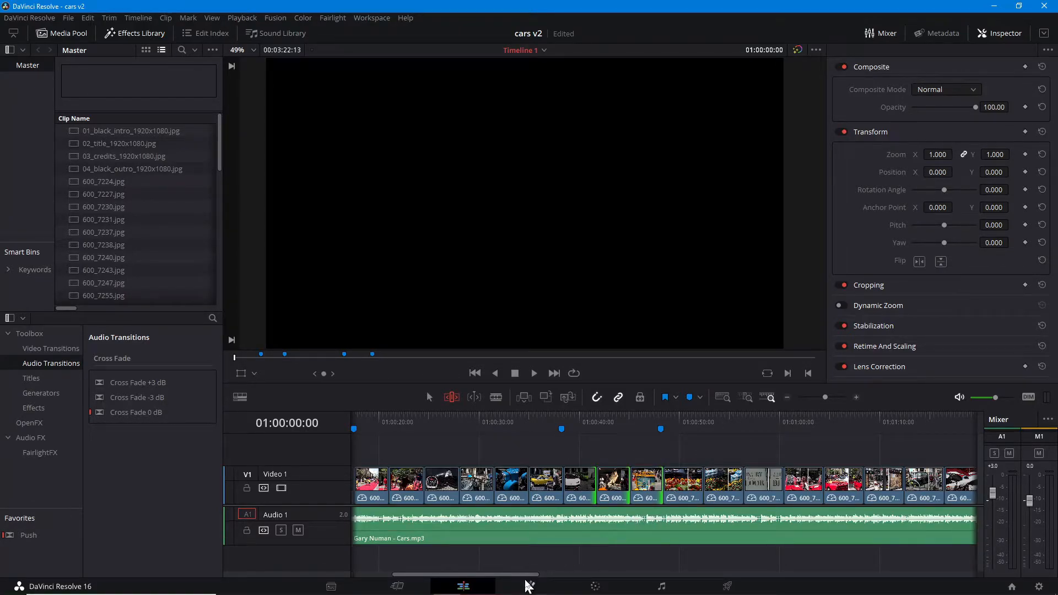
# Play the timeline from the start and raise the Audio 1 mixer level to about +5.2 dB
pyautogui.moveTo(526, 576); pyautogui.dragTo(565, 575)
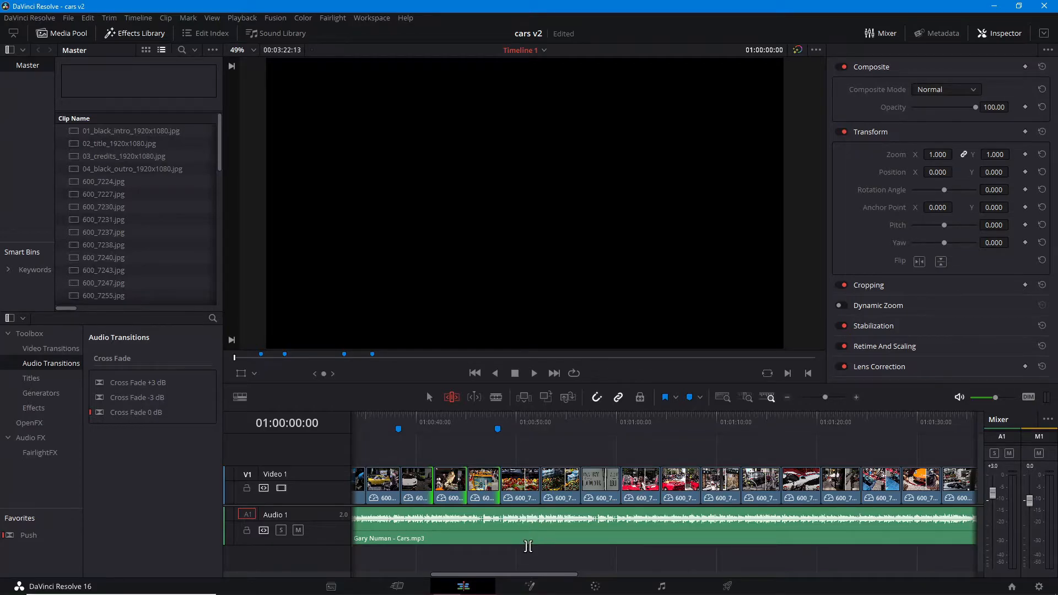
pyautogui.moveTo(531, 577); pyautogui.dragTo(413, 572)
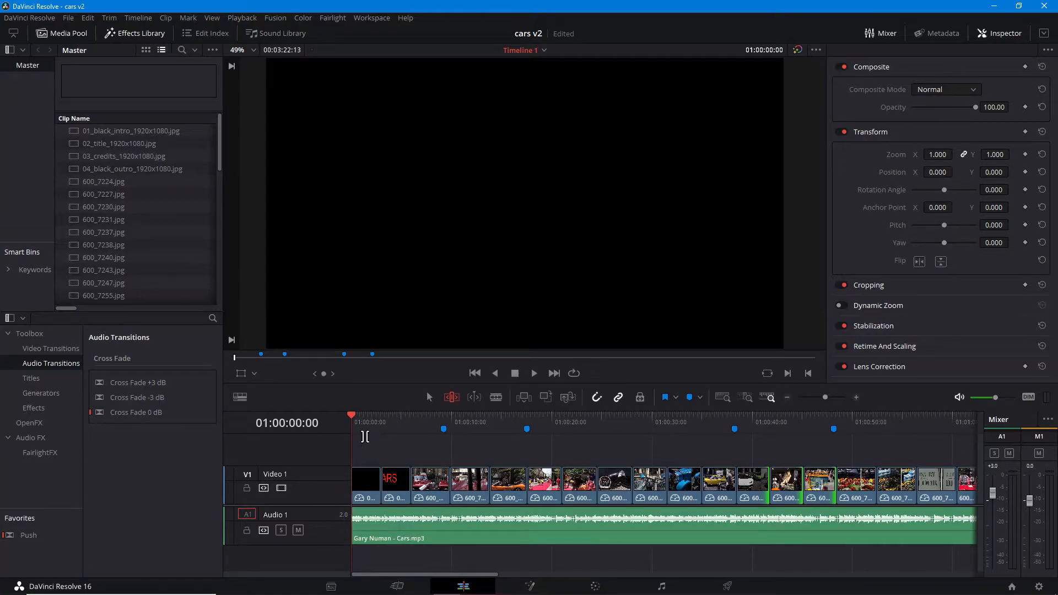
pyautogui.click(533, 374)
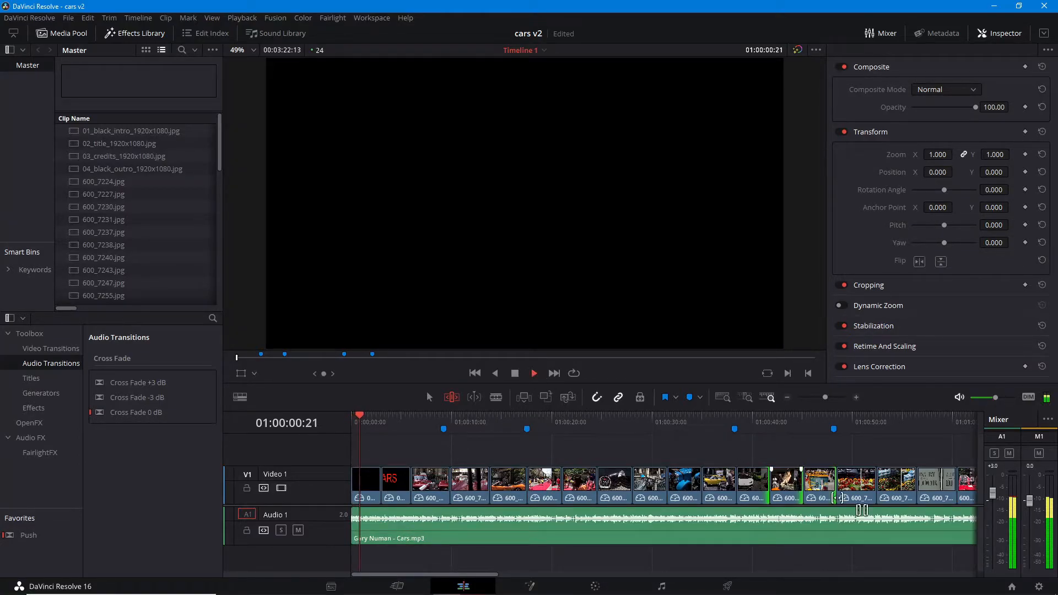
pyautogui.moveTo(992, 493); pyautogui.dragTo(993, 487)
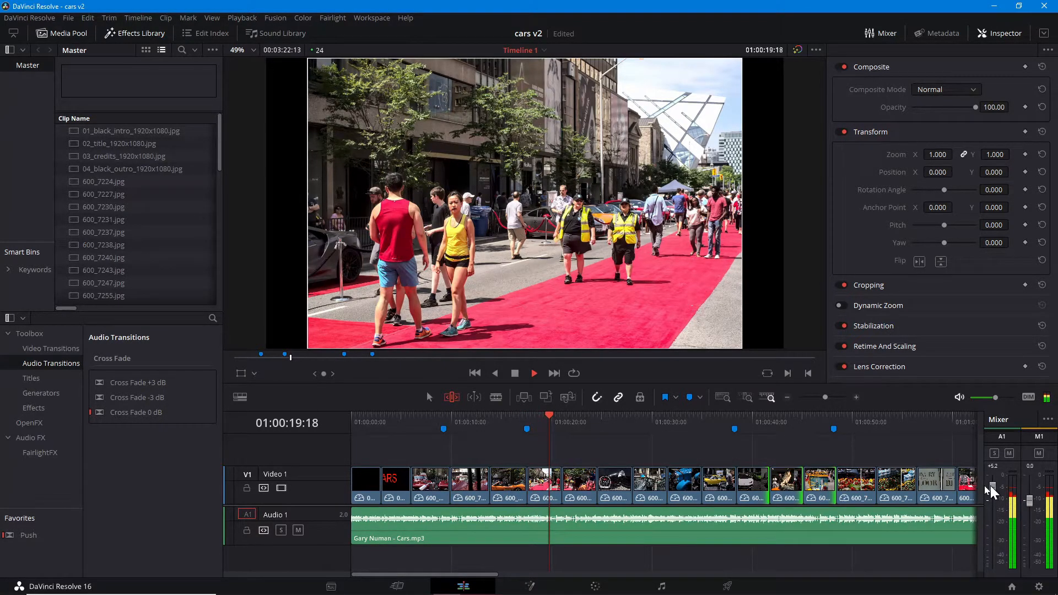
pyautogui.click(512, 373)
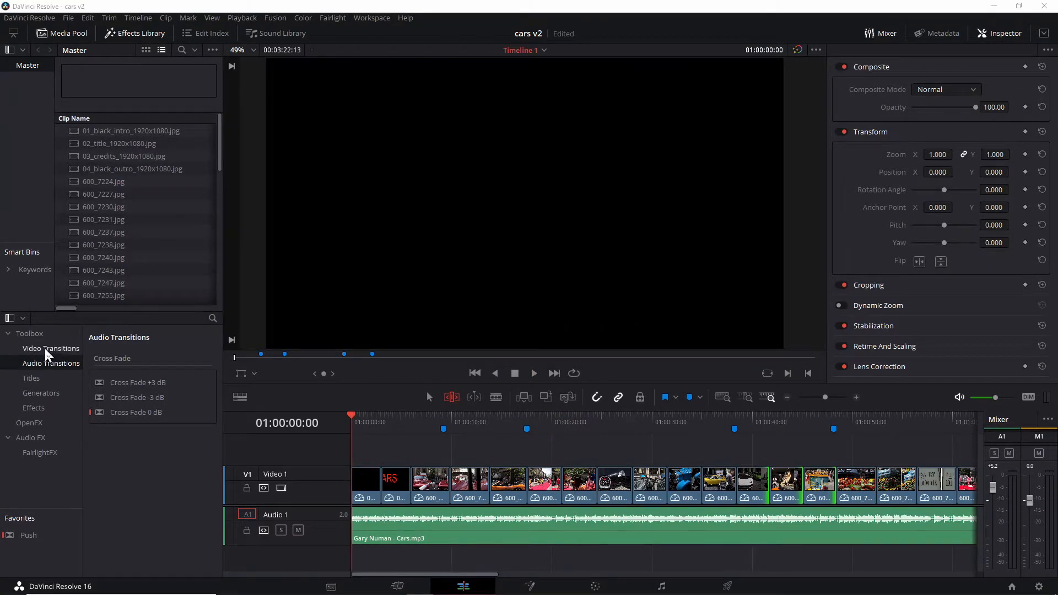
# Try a Cross Dissolve video transition on the cut between the first two car photos and the cut at the third marker
pyautogui.click(44, 349)
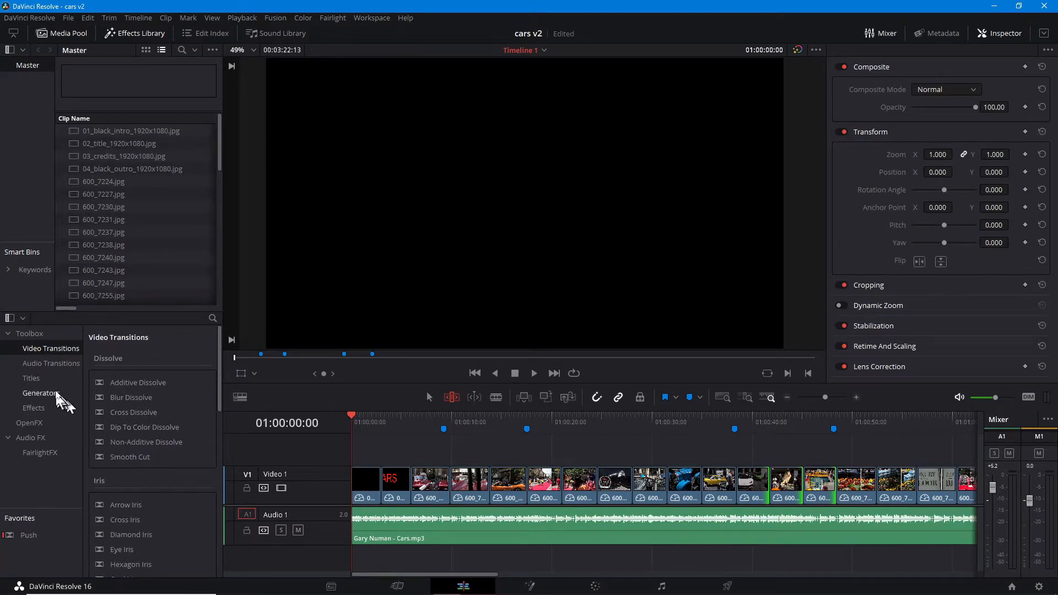
pyautogui.click(56, 364)
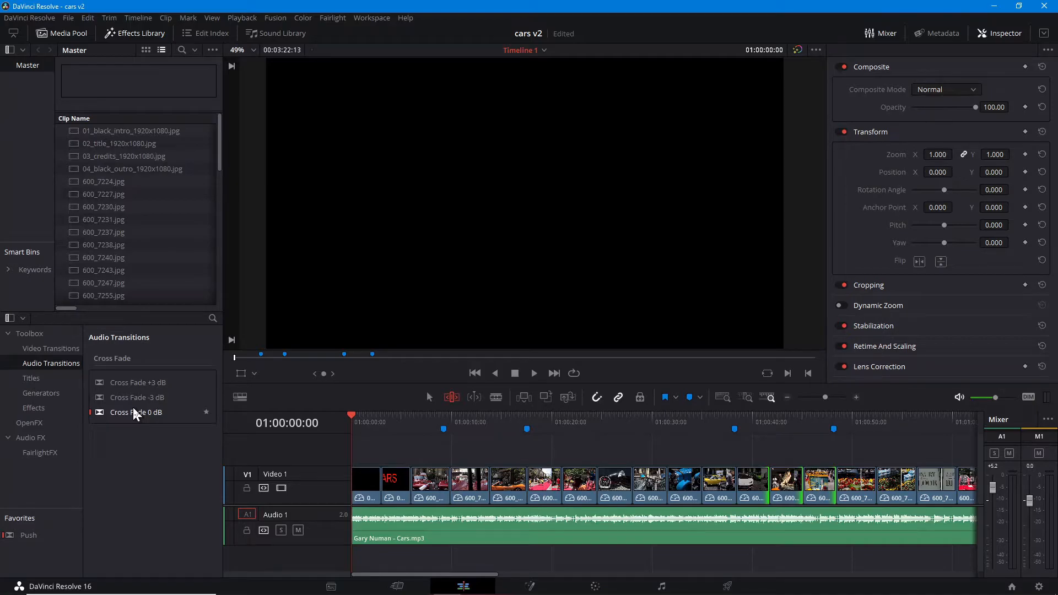
pyautogui.click(41, 347)
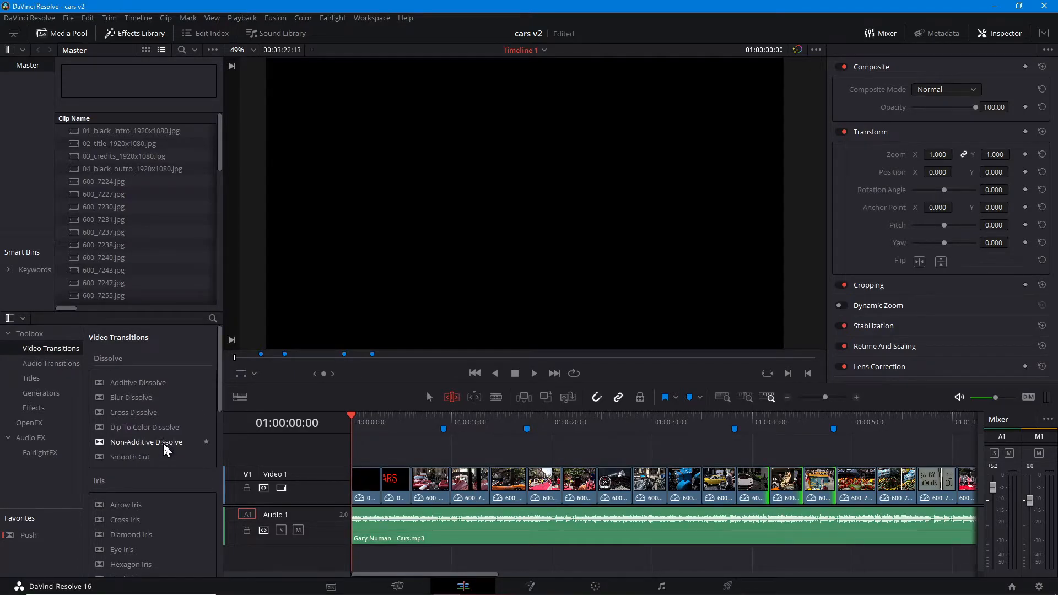
pyautogui.moveTo(164, 443); pyautogui.dragTo(394, 486)
pyautogui.moveTo(395, 485); pyautogui.dragTo(436, 484)
pyautogui.moveTo(434, 486)
pyautogui.mouseDown()
pyautogui.moveTo(449, 487)
pyautogui.moveTo(461, 457)
pyautogui.moveTo(442, 428)
pyautogui.moveTo(511, 447)
pyautogui.moveTo(458, 440)
pyautogui.moveTo(466, 484)
pyautogui.moveTo(242, 441)
pyautogui.moveTo(134, 400)
pyautogui.moveTo(139, 419)
pyautogui.moveTo(275, 418)
pyautogui.moveTo(418, 488)
pyautogui.moveTo(449, 488)
pyautogui.mouseUp()
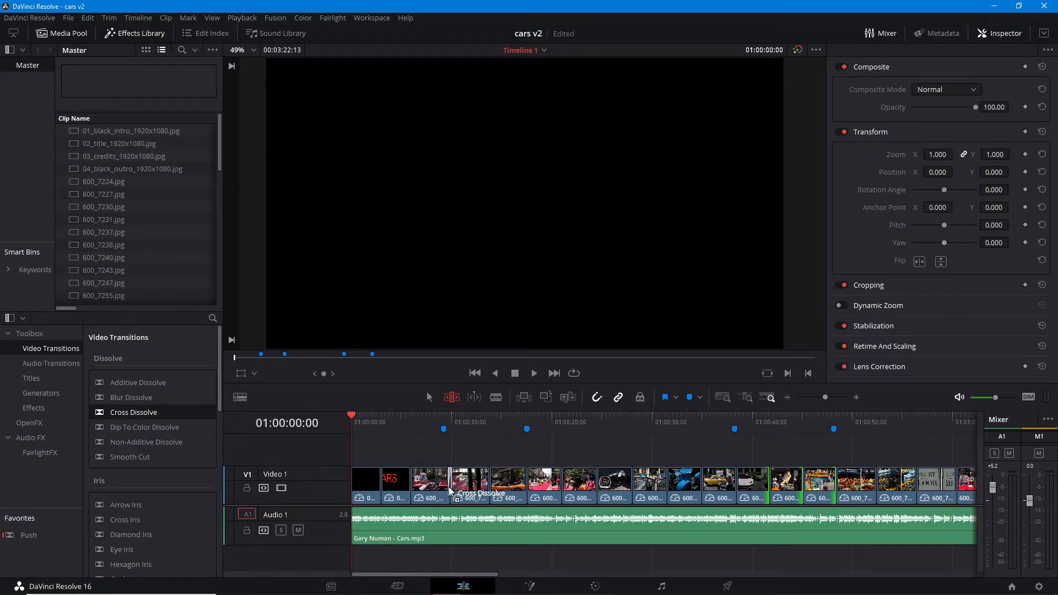
pyautogui.moveTo(449, 487); pyautogui.dragTo(449, 487)
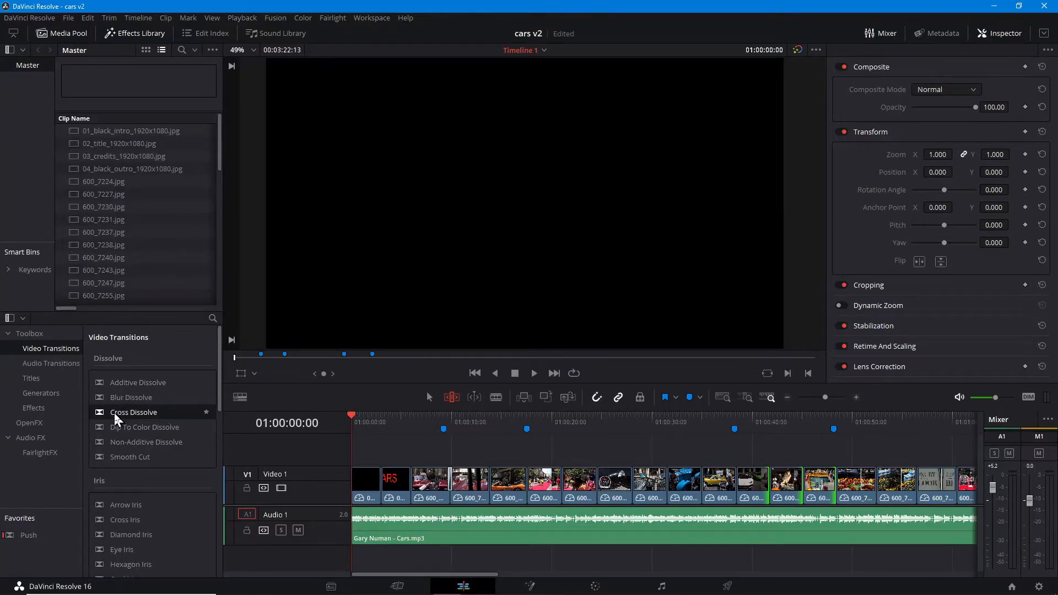
pyautogui.moveTo(113, 411); pyautogui.dragTo(739, 481)
# Try an Arrow Iris transition on the cut between the second and third car photos and the cut after the tenth
pyautogui.click(125, 504)
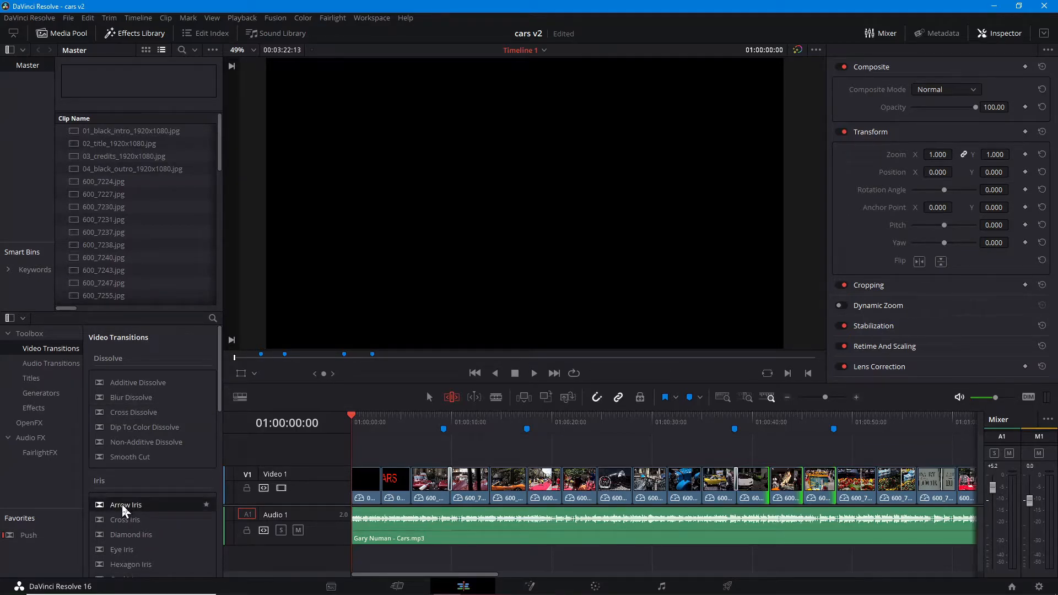
pyautogui.moveTo(121, 504); pyautogui.dragTo(493, 490)
pyautogui.moveTo(120, 502); pyautogui.dragTo(773, 492)
# Apply the Push transition to the cut at the second marker and to the cuts on either side of the twelfth car photo
pyautogui.scroll(-3, 184, 481)
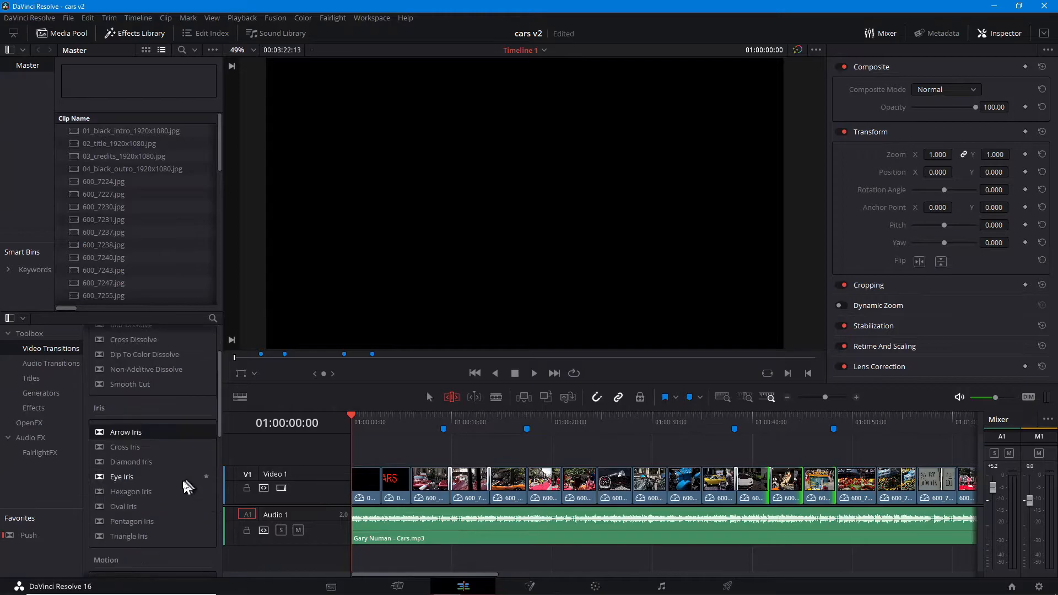
pyautogui.scroll(-3, 133, 427)
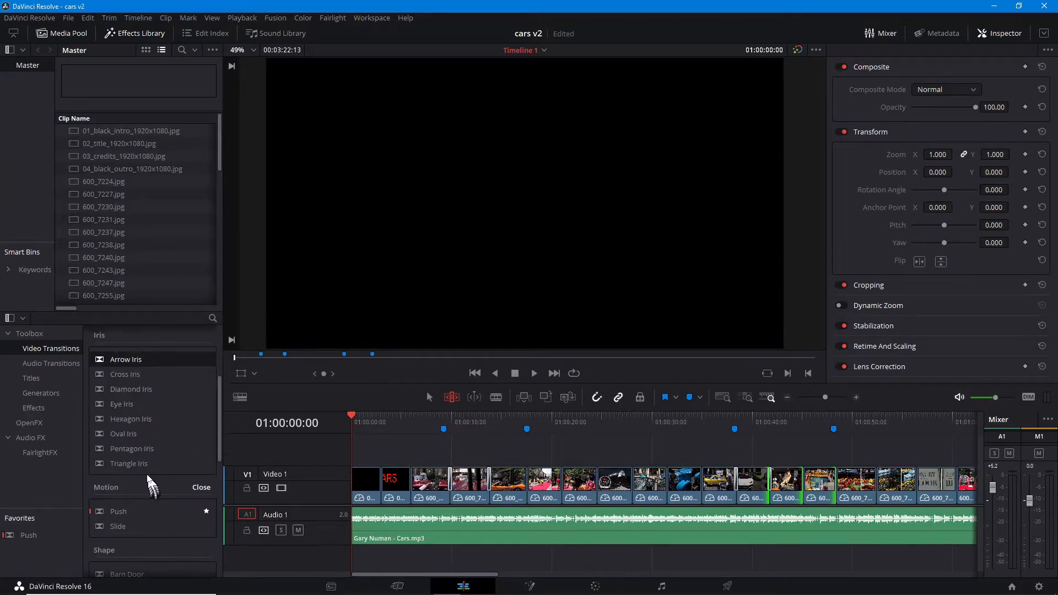
pyautogui.moveTo(131, 511); pyautogui.dragTo(535, 489)
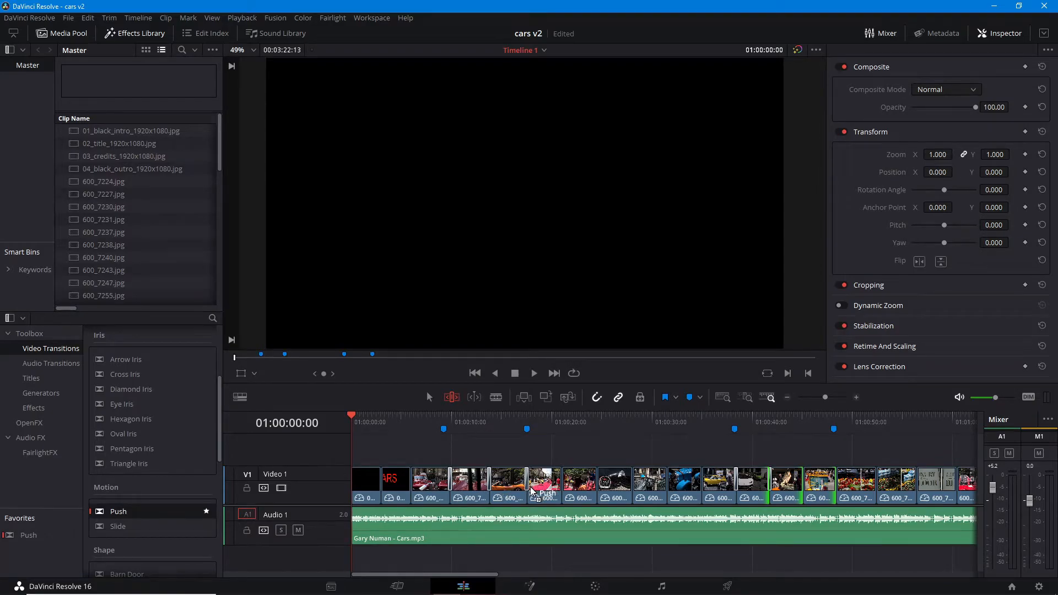
pyautogui.moveTo(118, 513); pyautogui.dragTo(793, 499)
pyautogui.moveTo(840, 497); pyautogui.dragTo(840, 497)
# Apply the Barn Door transition to each cut from the fourth through the eighth car photo and to the cut at the third marker
pyautogui.scroll(-3, 148, 435)
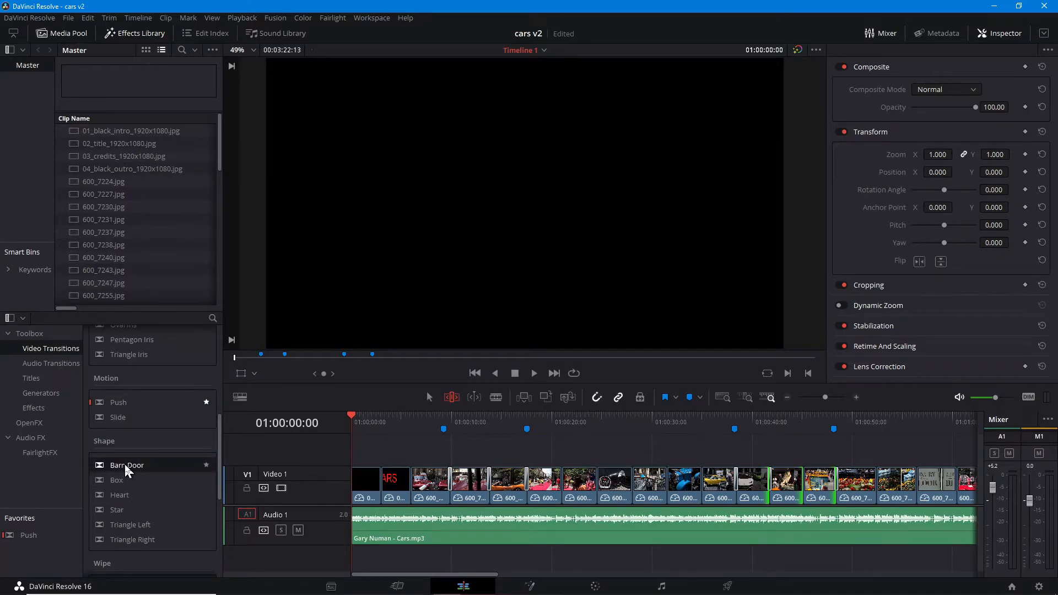
pyautogui.moveTo(125, 465); pyautogui.dragTo(562, 492)
pyautogui.moveTo(123, 466); pyautogui.dragTo(596, 484)
pyautogui.moveTo(119, 464); pyautogui.dragTo(635, 486)
pyautogui.moveTo(124, 468); pyautogui.dragTo(669, 478)
pyautogui.moveTo(108, 470); pyautogui.dragTo(724, 473)
# Apply the Barn Door transition to three cuts among the car photos that follow the fourth marker
pyautogui.moveTo(496, 575); pyautogui.dragTo(566, 582)
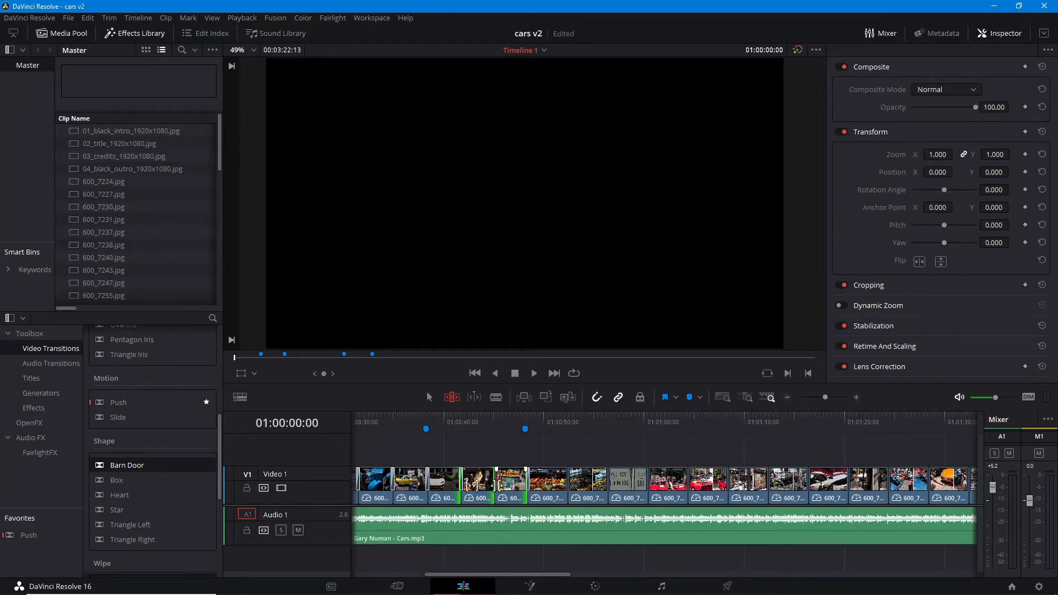
pyautogui.moveTo(122, 465); pyautogui.dragTo(568, 483)
pyautogui.moveTo(138, 473); pyautogui.dragTo(708, 481)
pyautogui.moveTo(114, 469); pyautogui.dragTo(834, 483)
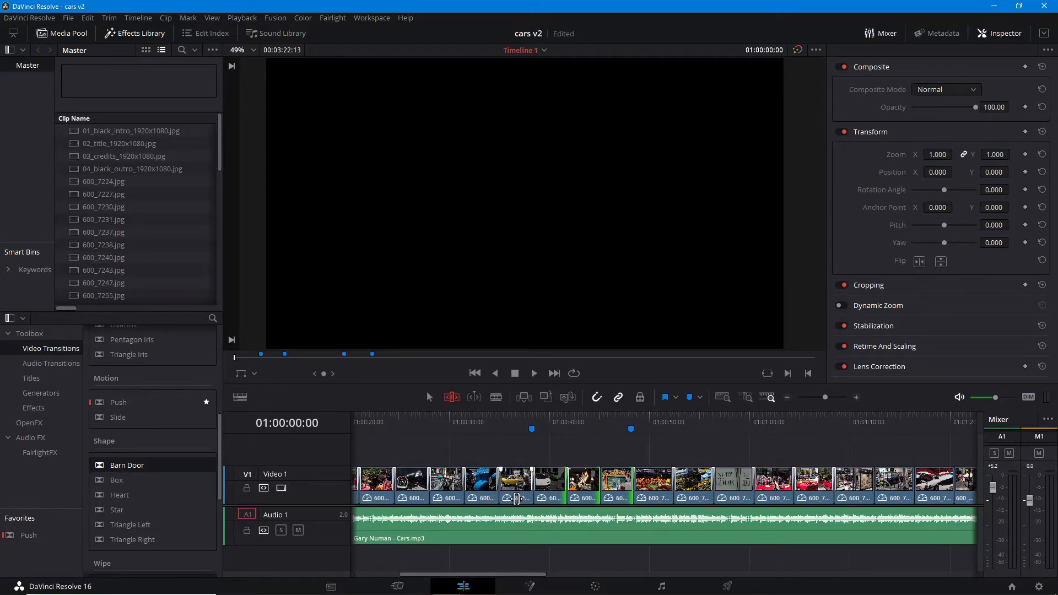
# Apply a Push transition to the cut between the eighteenth and nineteenth car photos, shortly after 01:01:10:00
pyautogui.moveTo(527, 576); pyautogui.dragTo(500, 567)
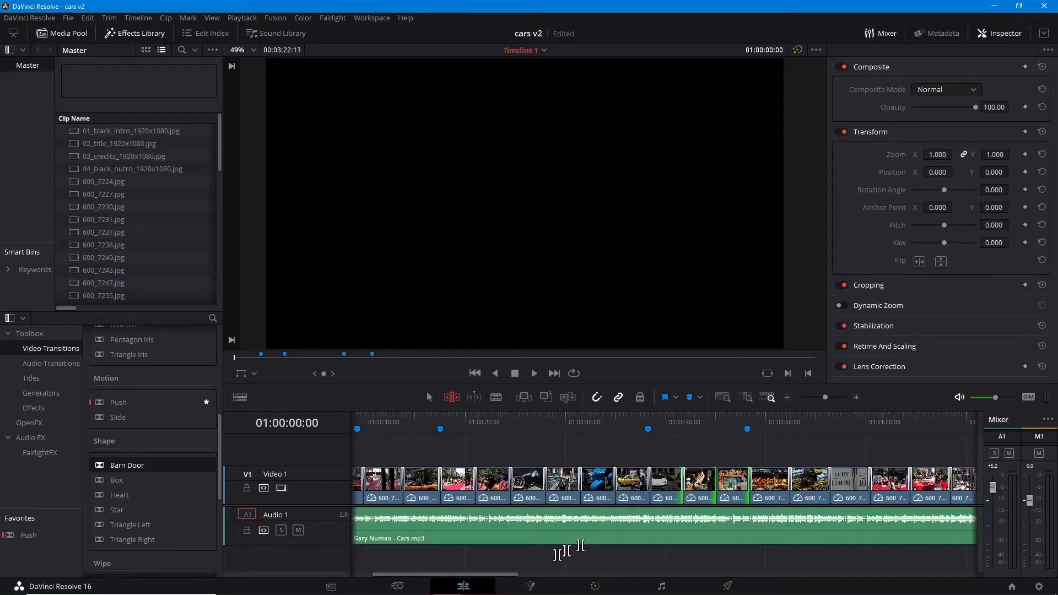
pyautogui.moveTo(506, 580); pyautogui.dragTo(574, 579)
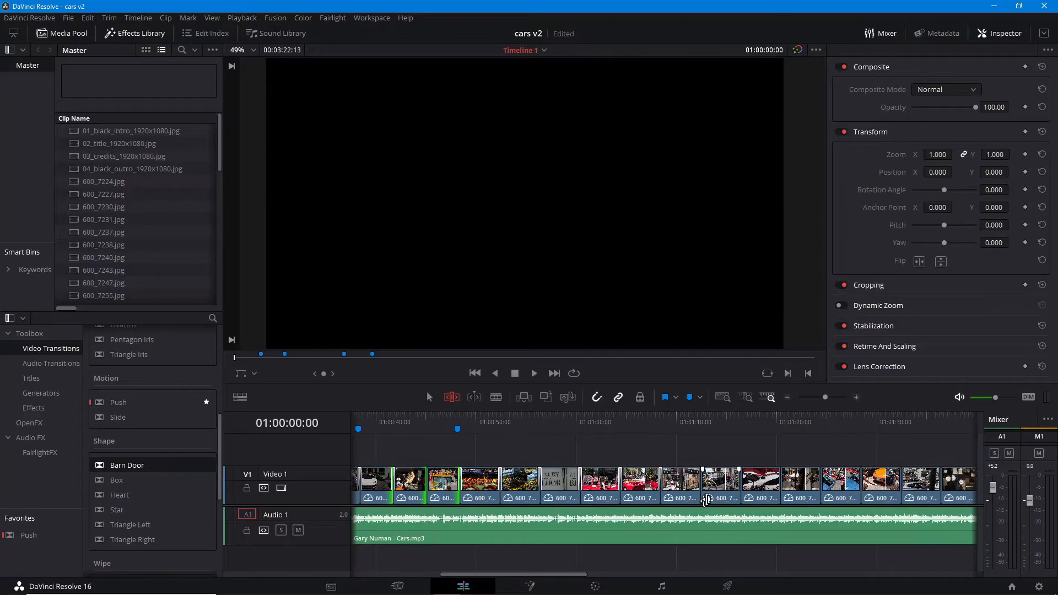
pyautogui.scroll(3, 124, 474)
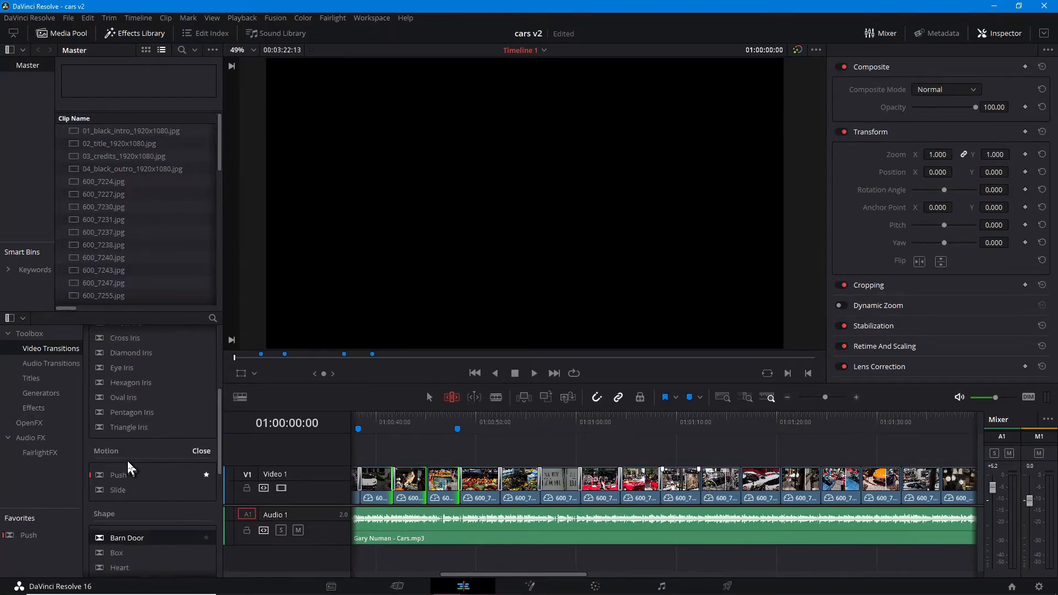
pyautogui.moveTo(122, 551); pyautogui.dragTo(712, 488)
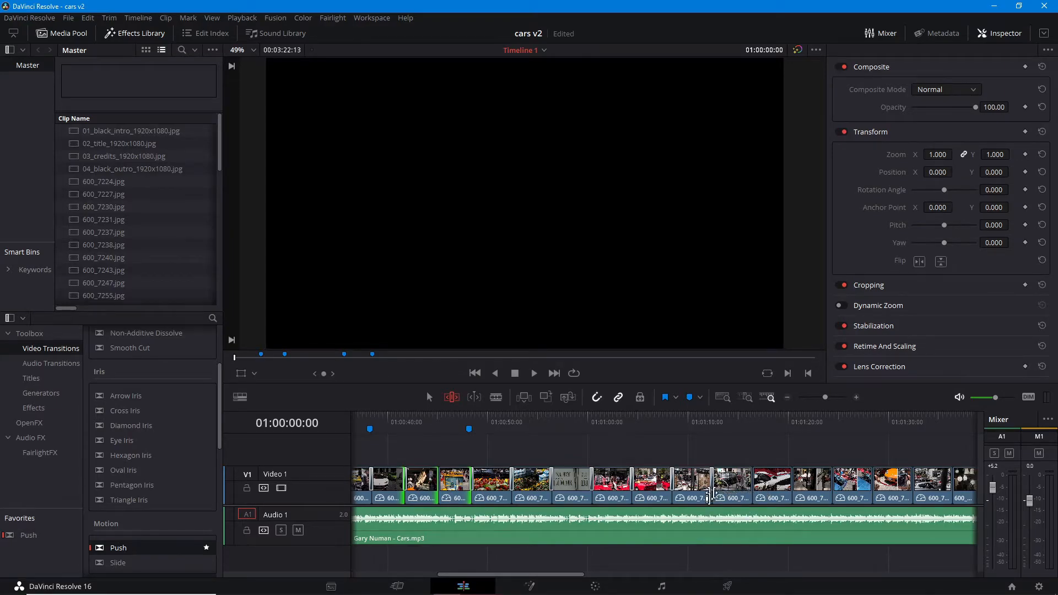
# Play the timeline from the start to review the transitions, and return the playhead to the beginning
pyautogui.moveTo(574, 574); pyautogui.dragTo(423, 569)
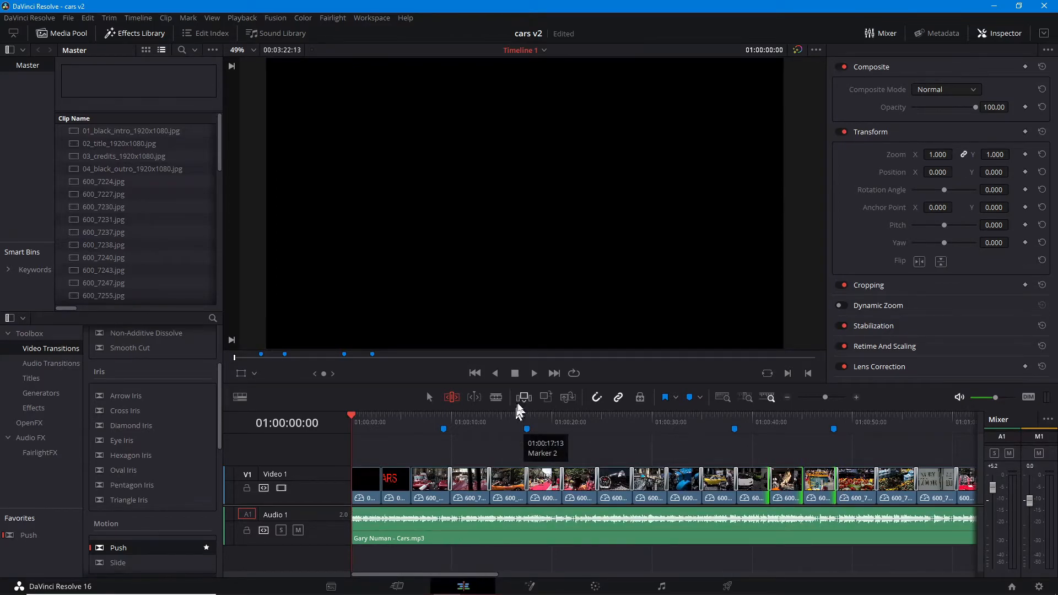
pyautogui.click(534, 373)
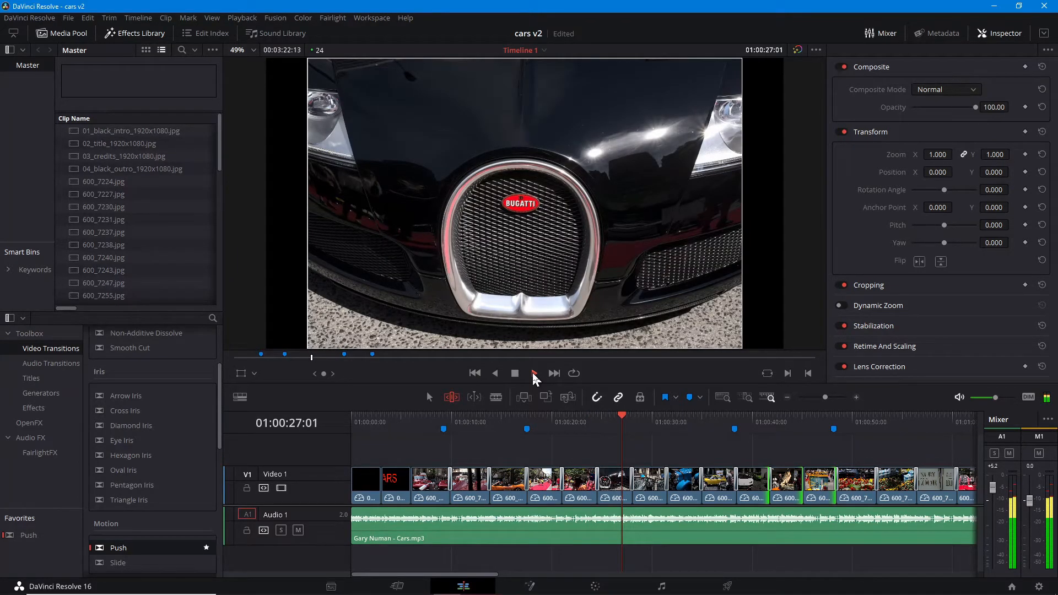
pyautogui.click(534, 375)
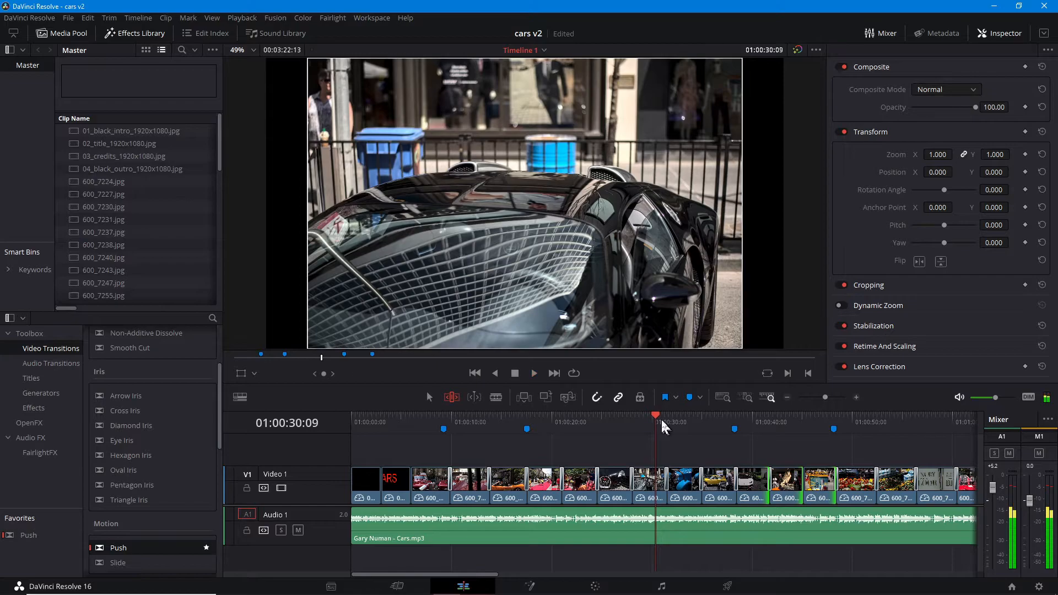
pyautogui.click(354, 419)
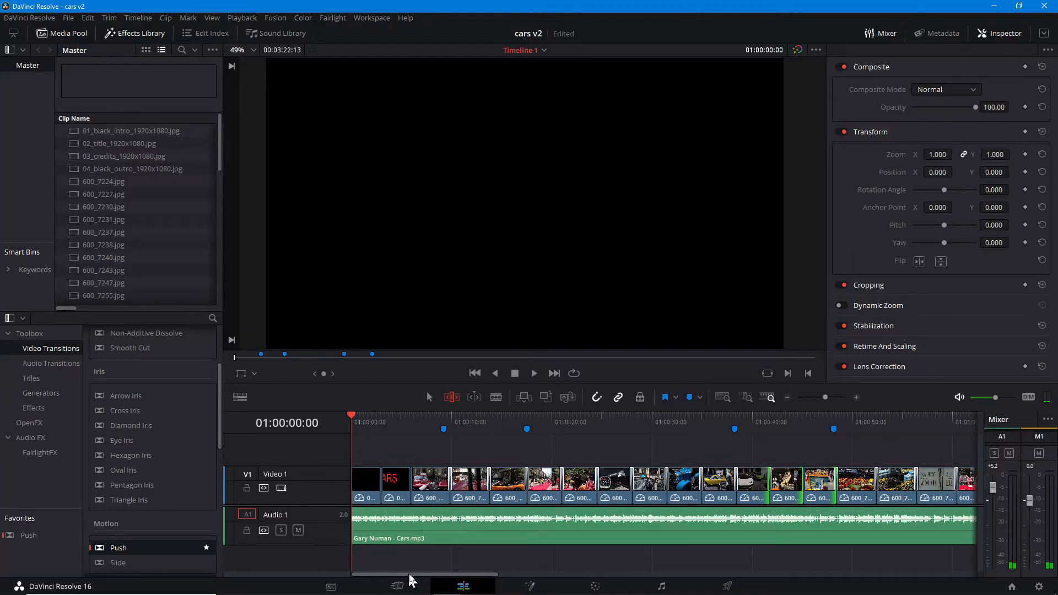
# Split the song where the last black outro clip ends and delete the surplus audio after it
pyautogui.moveTo(411, 574); pyautogui.dragTo(725, 576)
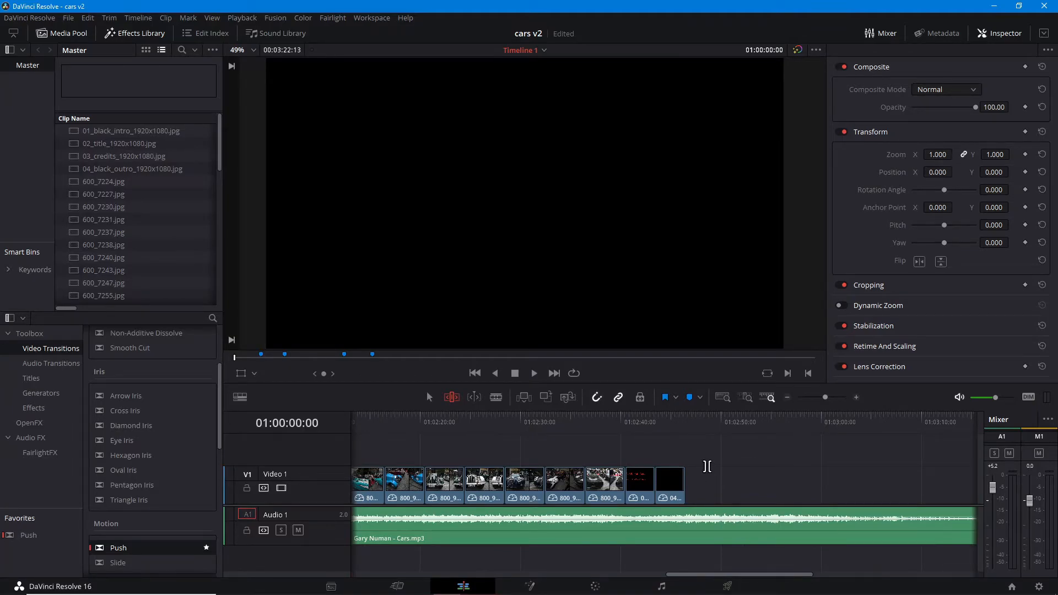
pyautogui.click(429, 397)
pyautogui.click(688, 521)
pyautogui.click(803, 533)
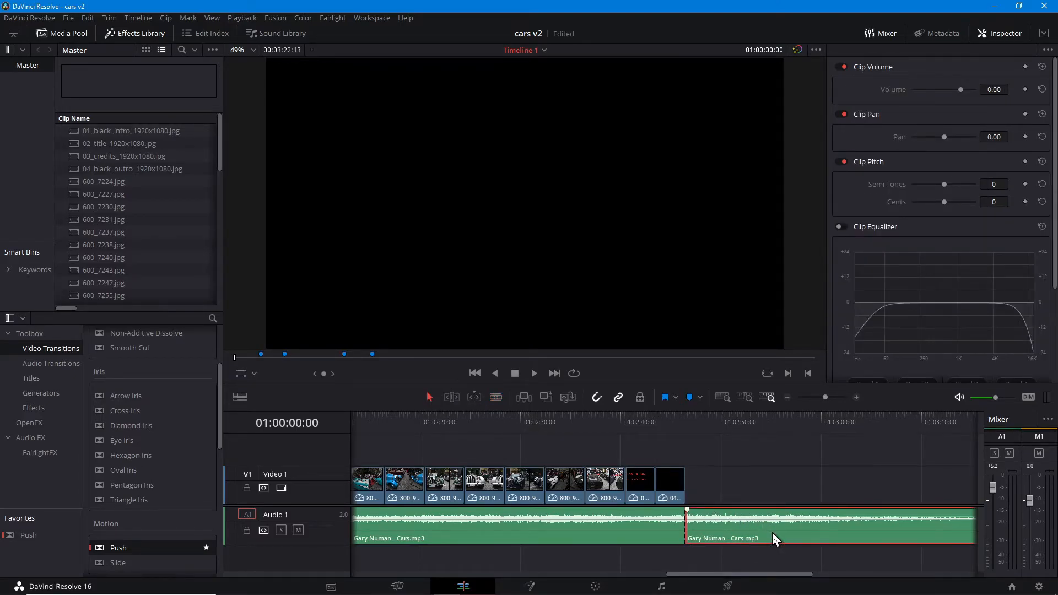
pyautogui.press('Delete')
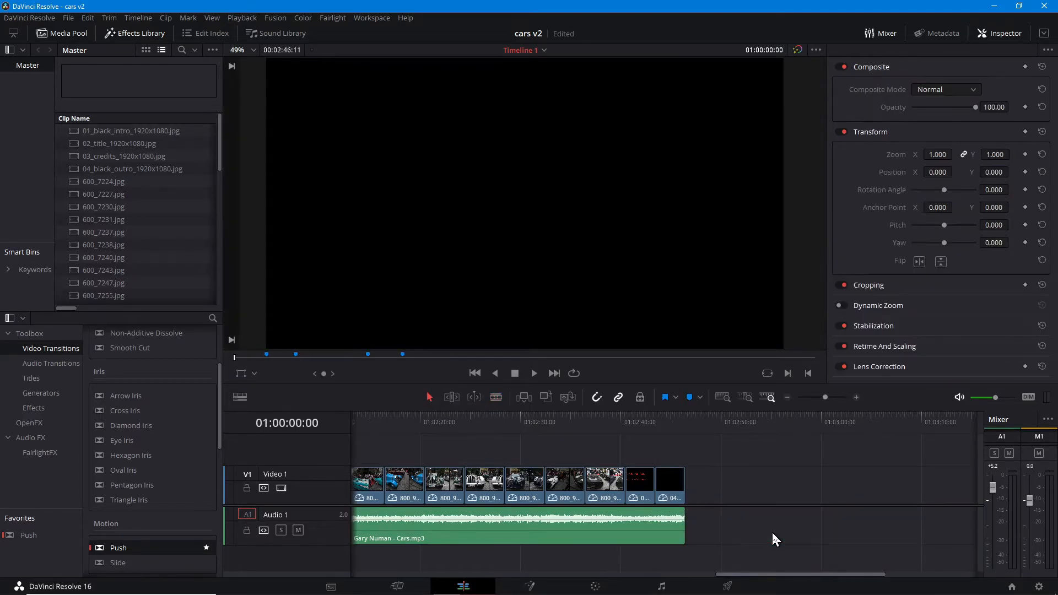
# Add a lengthened Cross Fade +3 dB at the start of the song and a Cross Fade -3 dB at its end
pyautogui.click(787, 398)
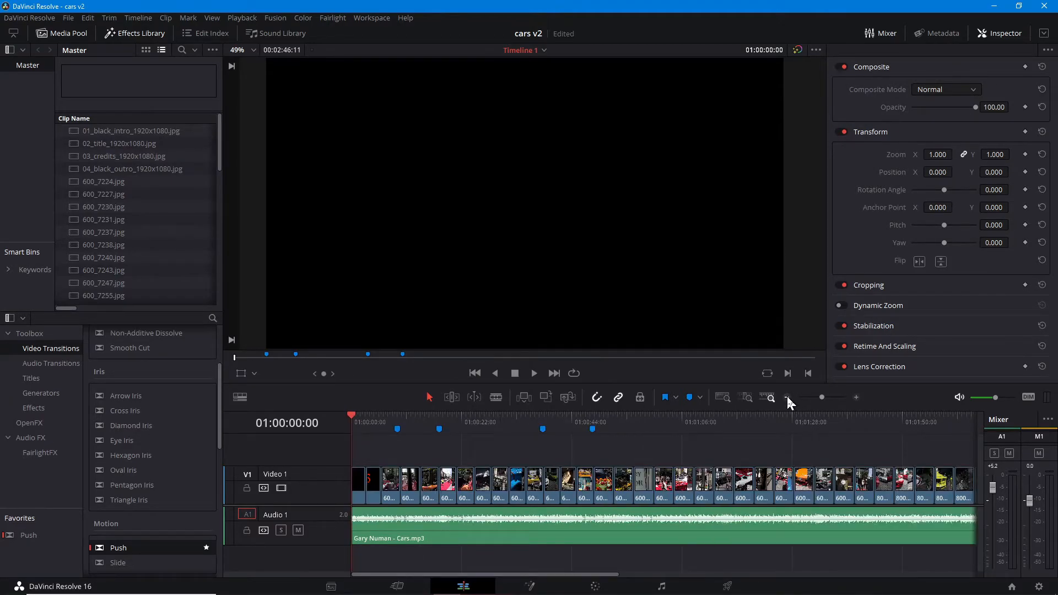
pyautogui.click(719, 399)
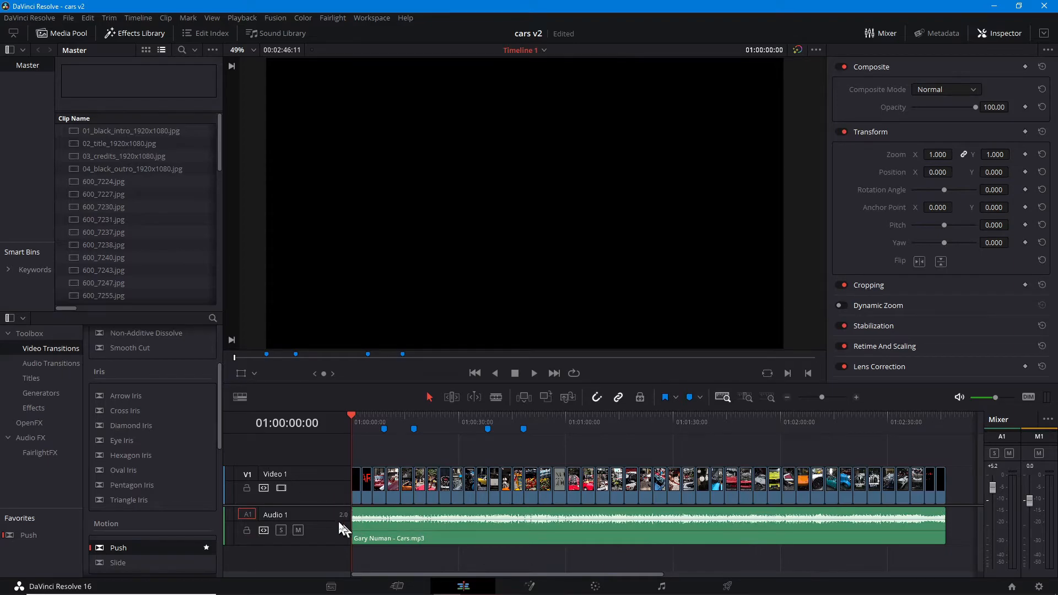
pyautogui.click(48, 362)
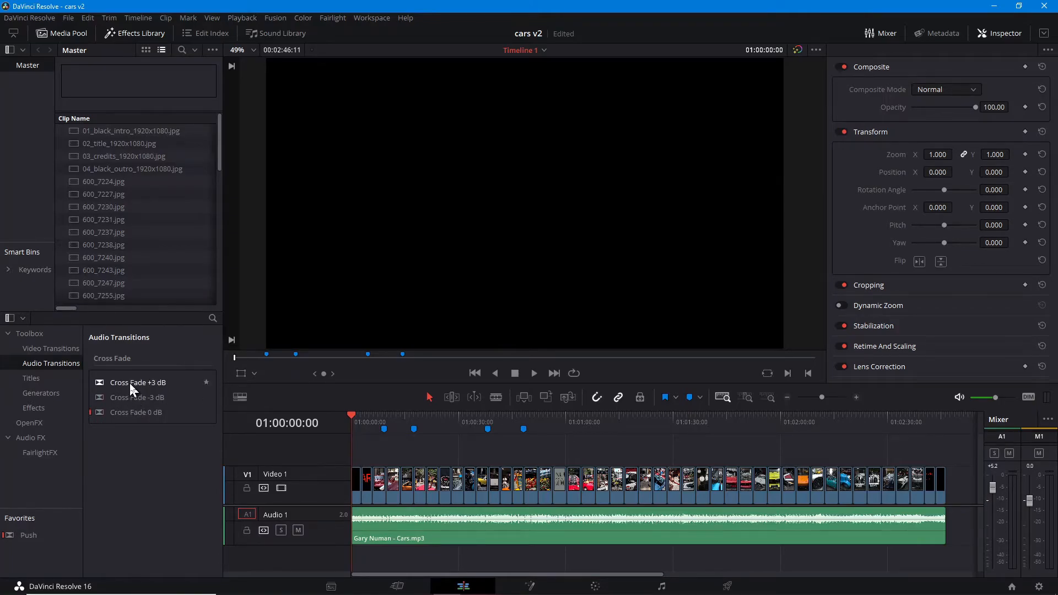
pyautogui.moveTo(128, 386)
pyautogui.mouseDown()
pyautogui.moveTo(215, 400)
pyautogui.moveTo(309, 435)
pyautogui.moveTo(342, 526)
pyautogui.moveTo(366, 539)
pyautogui.moveTo(353, 511)
pyautogui.moveTo(331, 516)
pyautogui.moveTo(359, 523)
pyautogui.mouseUp()
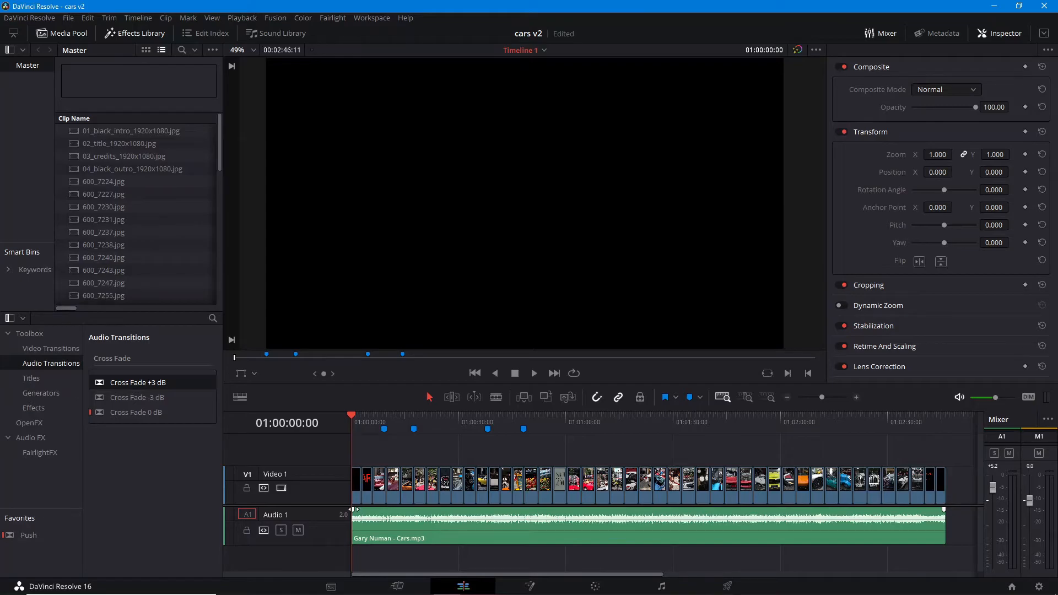
pyautogui.moveTo(355, 509); pyautogui.dragTo(371, 510)
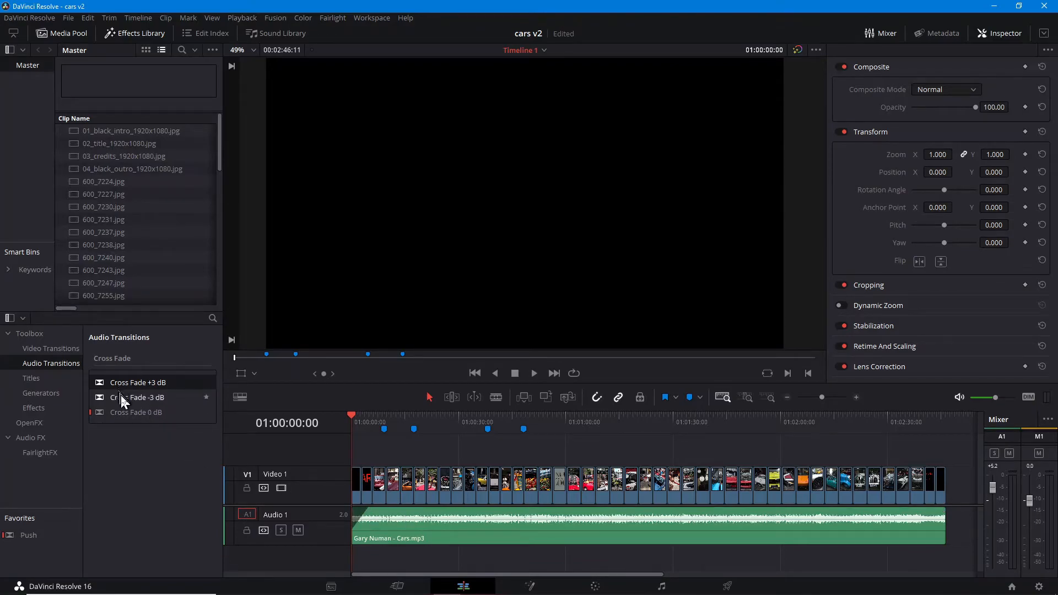
pyautogui.click(121, 395)
pyautogui.moveTo(123, 399); pyautogui.dragTo(896, 516)
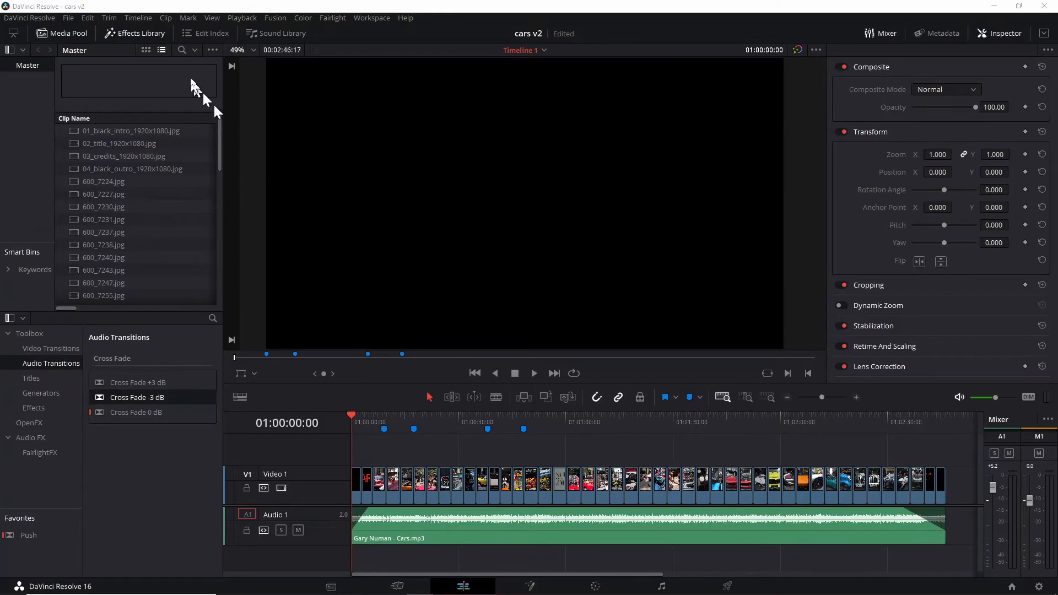
# Save the project under the new name cars v3
pyautogui.click(67, 18)
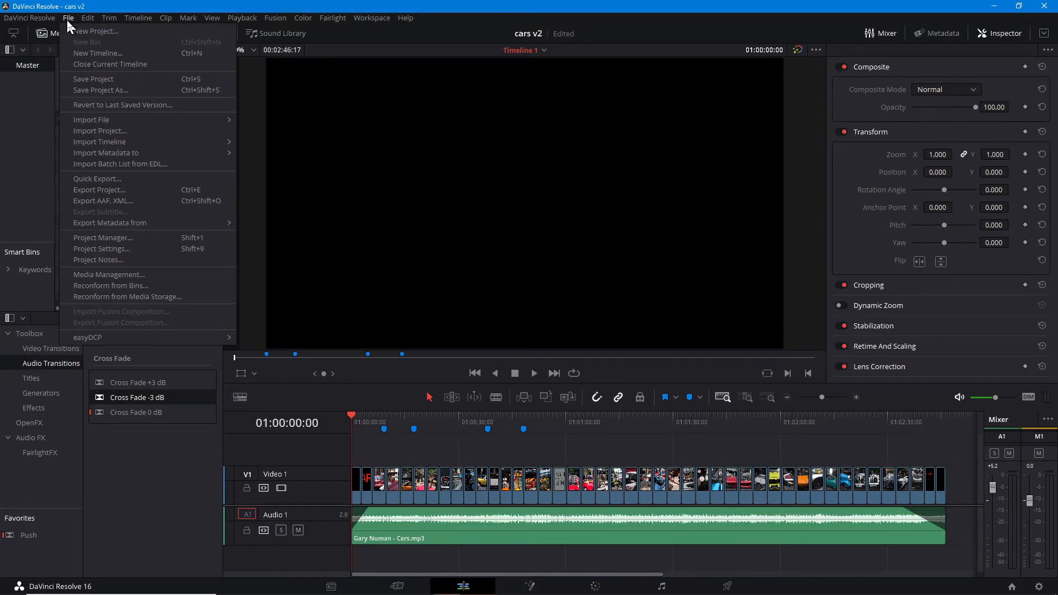
pyautogui.moveTo(114, 150)
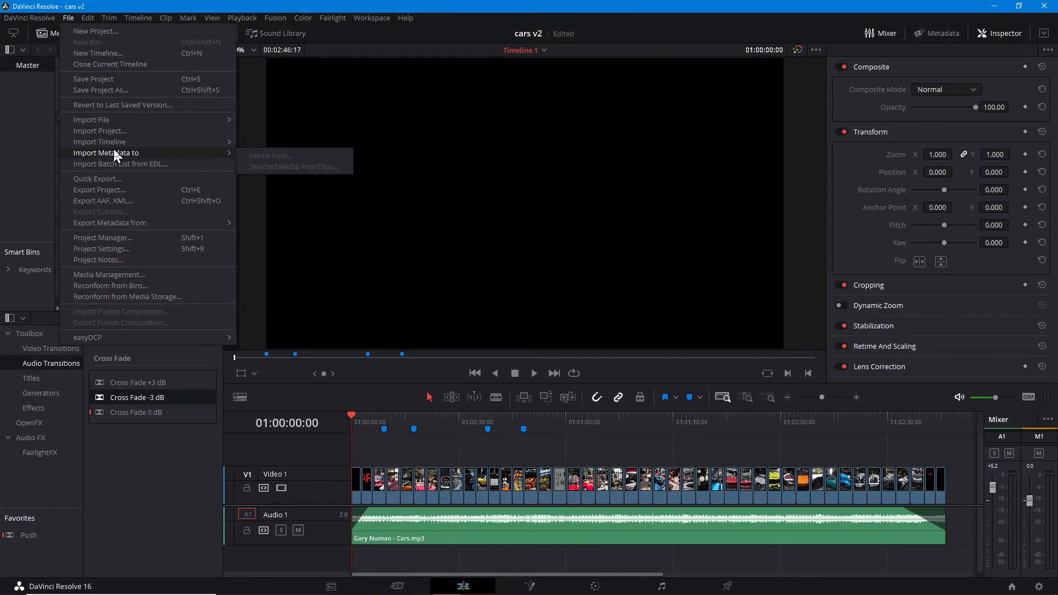
pyautogui.click(99, 90)
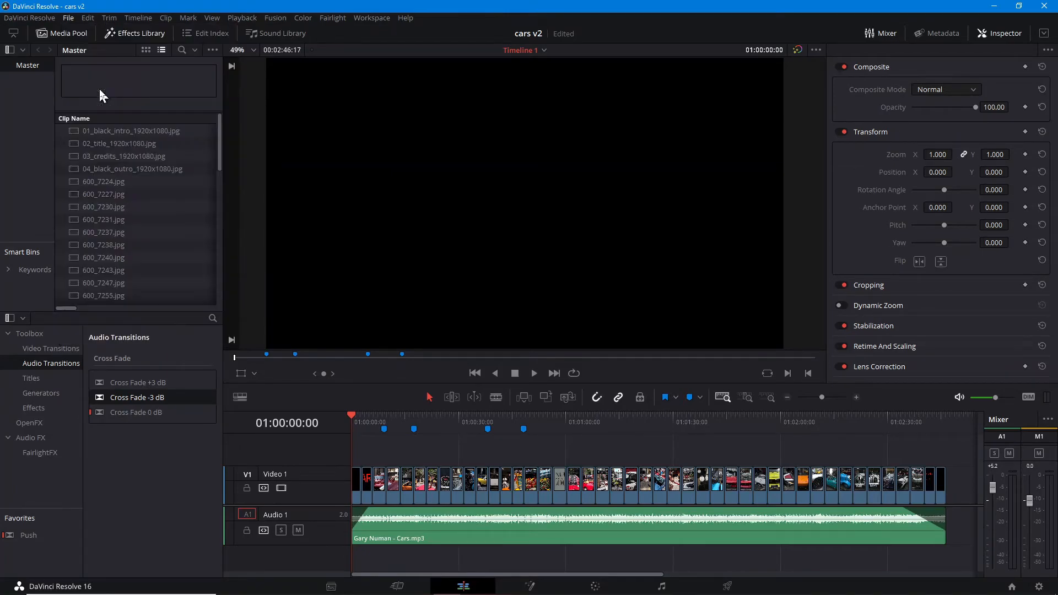
pyautogui.click(496, 295)
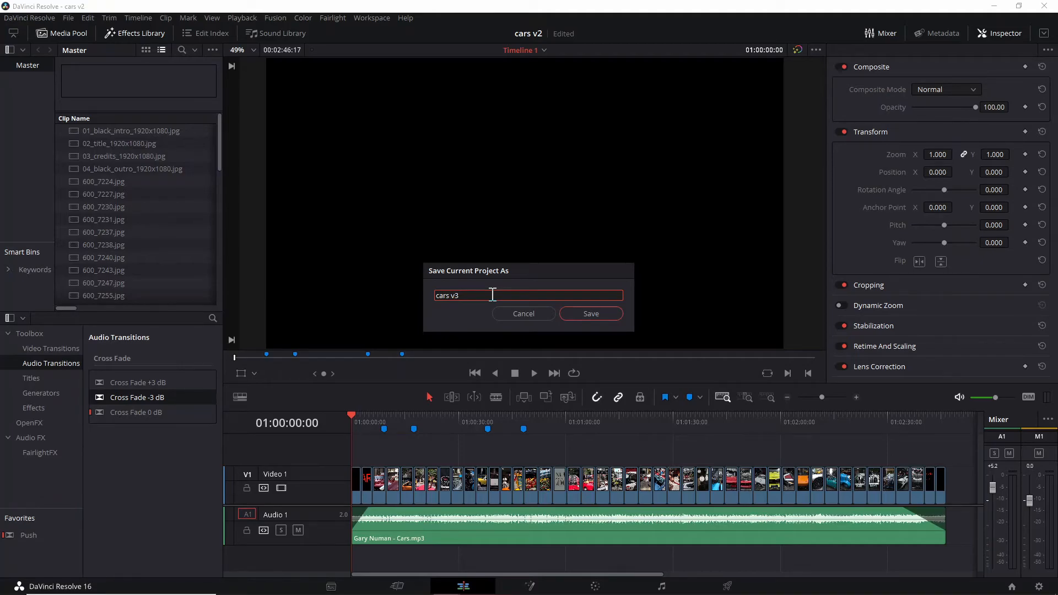
pyautogui.click(573, 311)
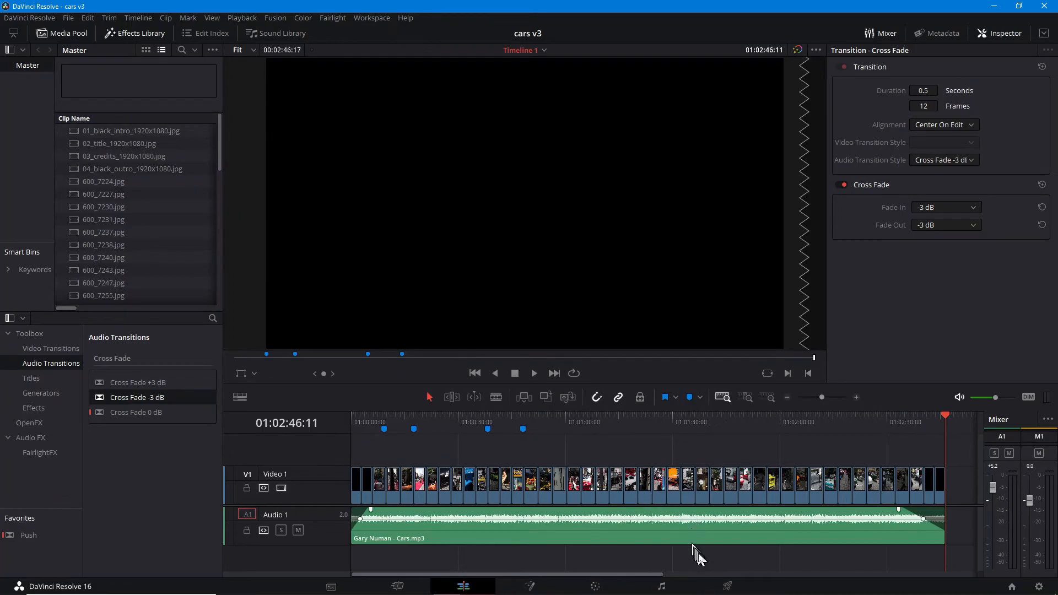
# Set up the delivery with the YouTube 1080p preset, a frame rate of 30 (3:2) and the MP4 format
pyautogui.click(728, 587)
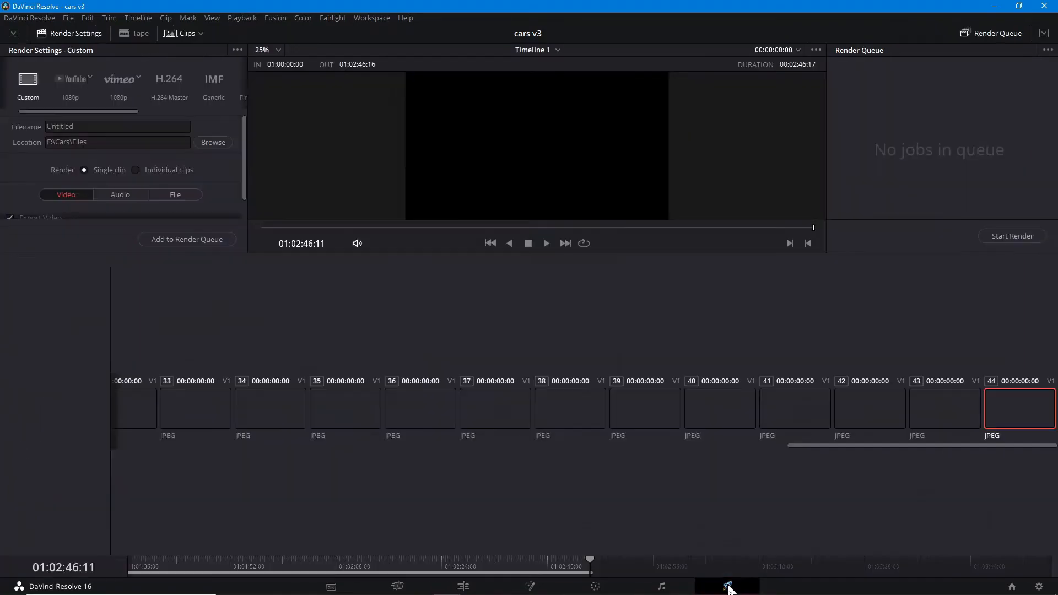
pyautogui.click(70, 85)
pyautogui.click(131, 186)
pyautogui.click(112, 211)
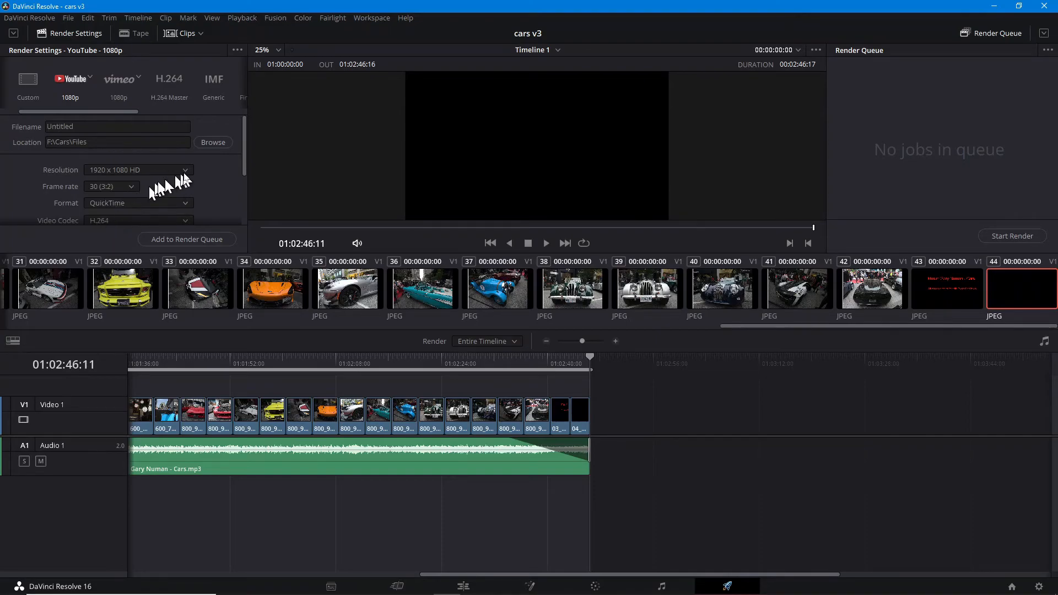
pyautogui.scroll(-3, 187, 176)
pyautogui.click(176, 137)
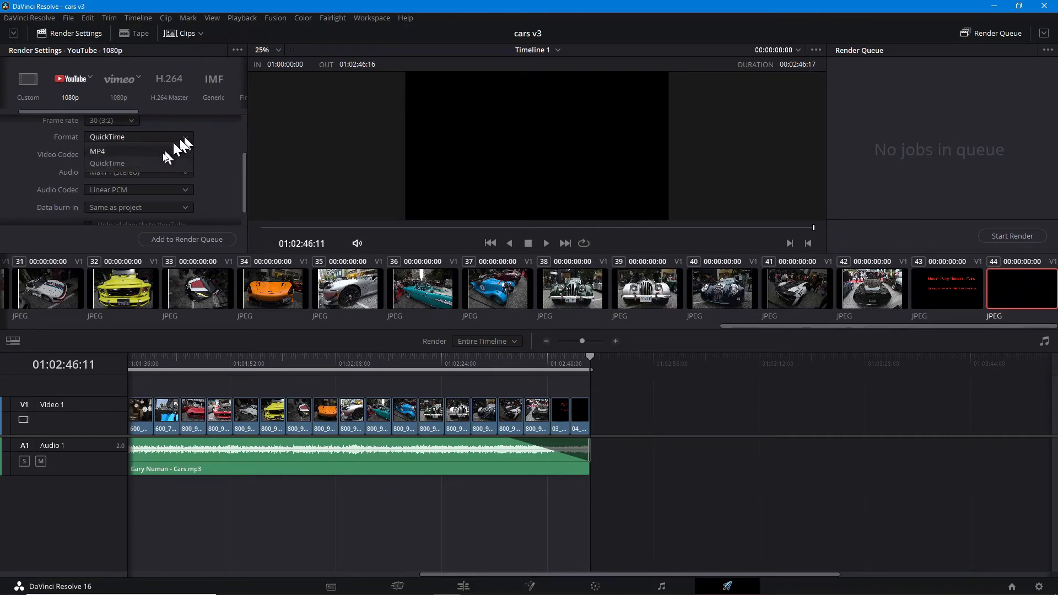
pyautogui.click(101, 151)
pyautogui.scroll(-1, 207, 170)
pyautogui.scroll(4, 207, 165)
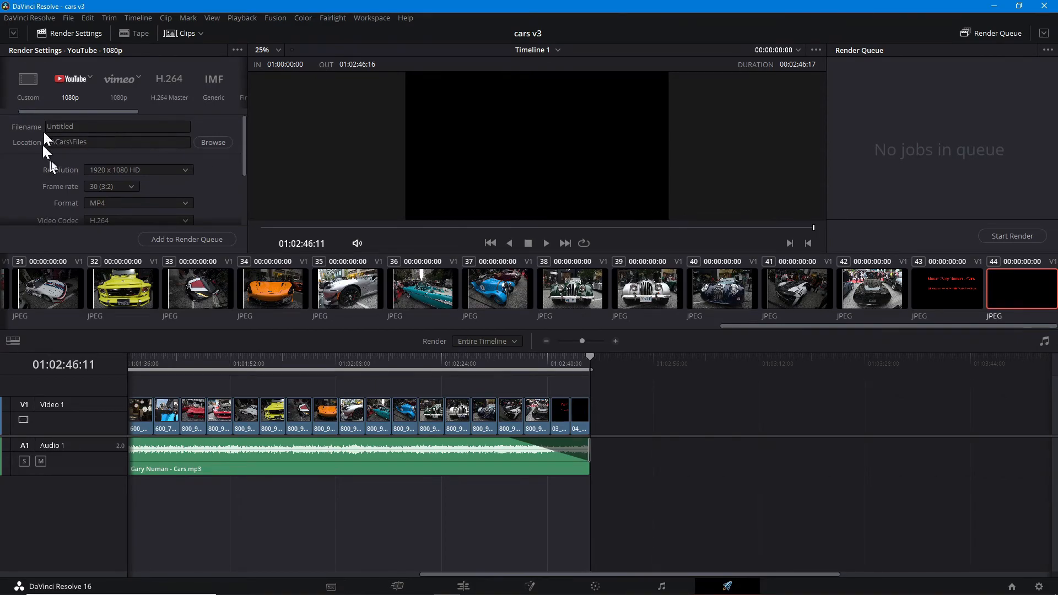
# Name the output file Cars_v3_final and render it through the render queue
pyautogui.doubleClick(67, 127)
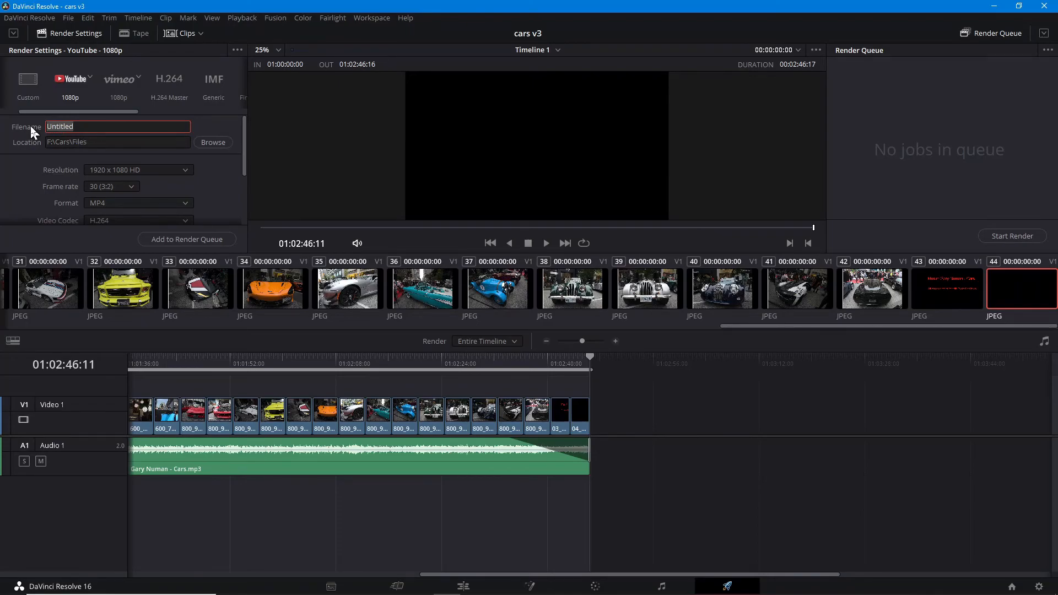
pyautogui.write('Cars_v3_fin')
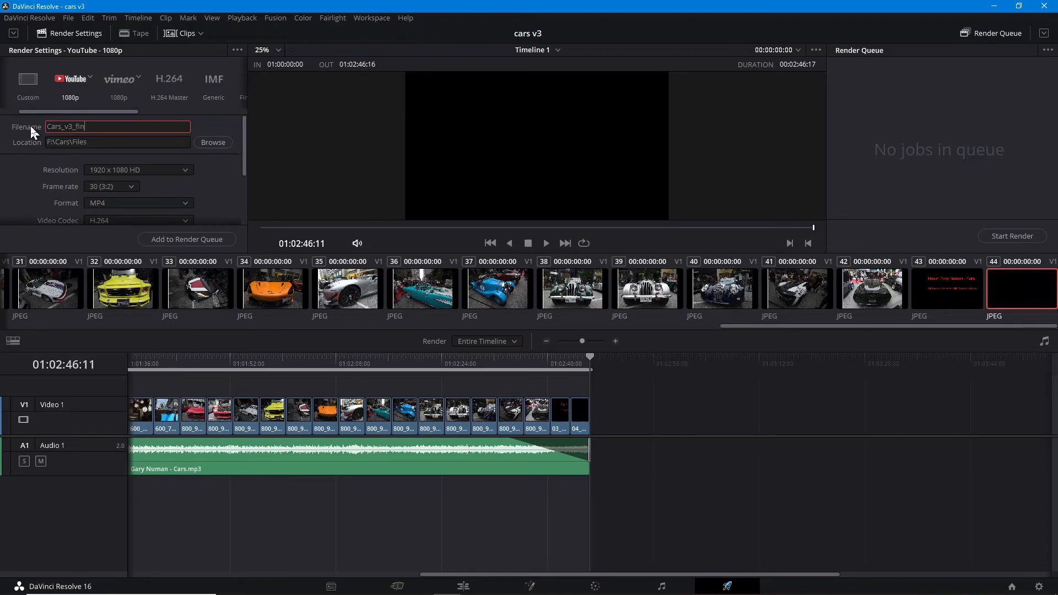
pyautogui.write('al')
pyautogui.click(210, 197)
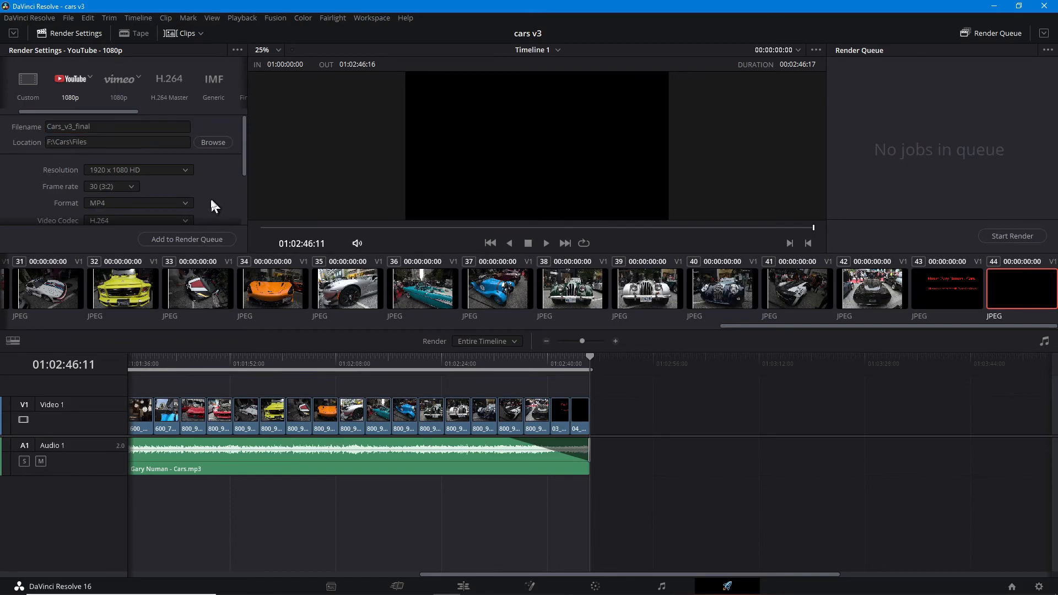
pyautogui.click(201, 240)
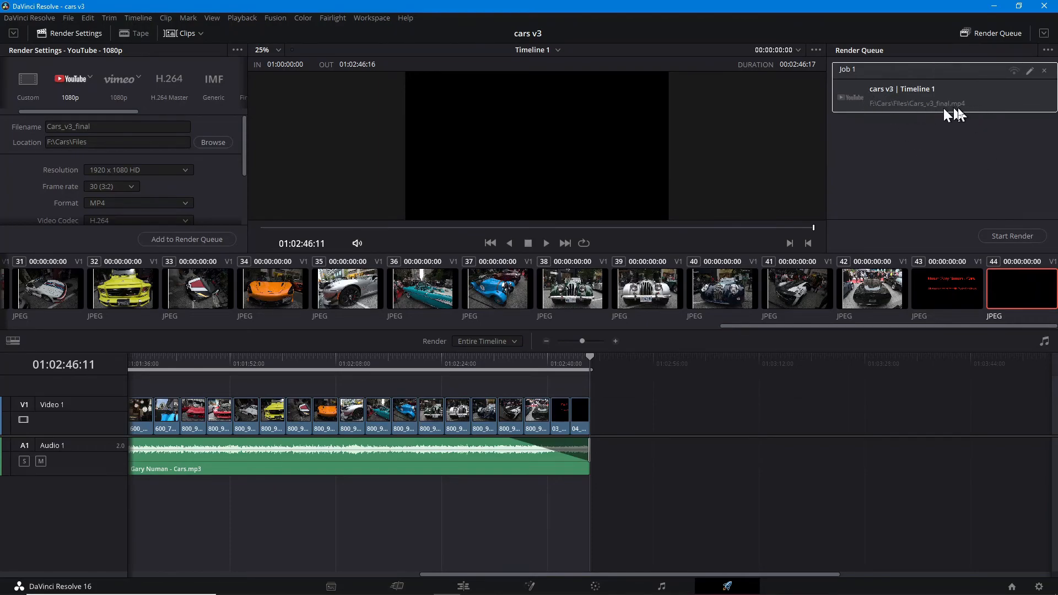
pyautogui.click(994, 235)
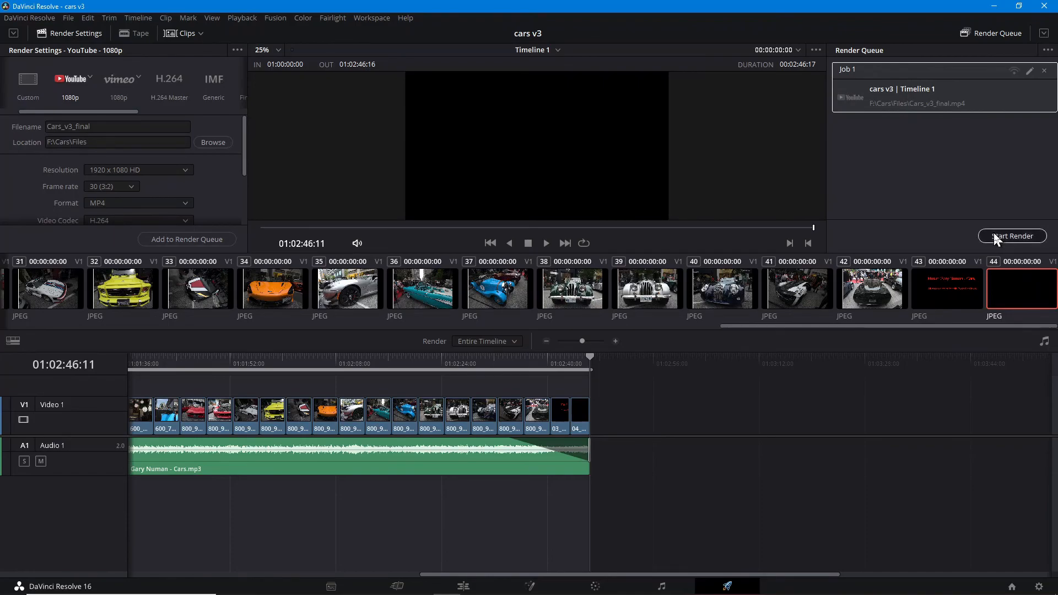